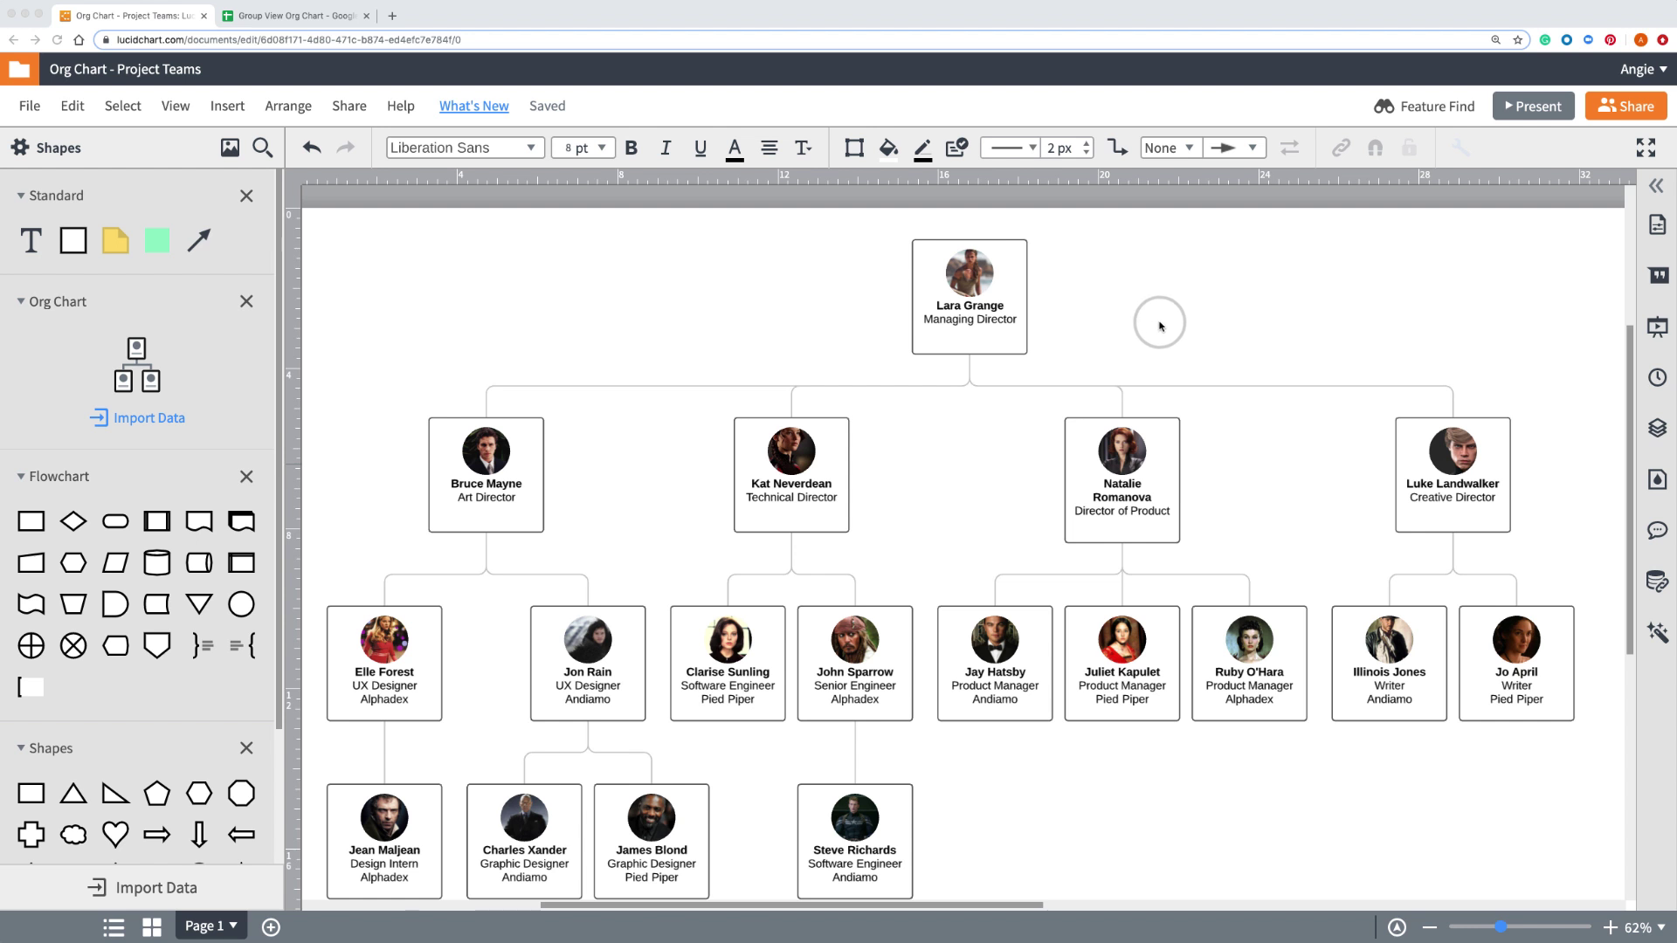
# Place a sample org chart on the empty area beside the existing org chart.
pyautogui.hscroll(-4, 417, 347)
pyautogui.hscroll(-2, 416, 349)
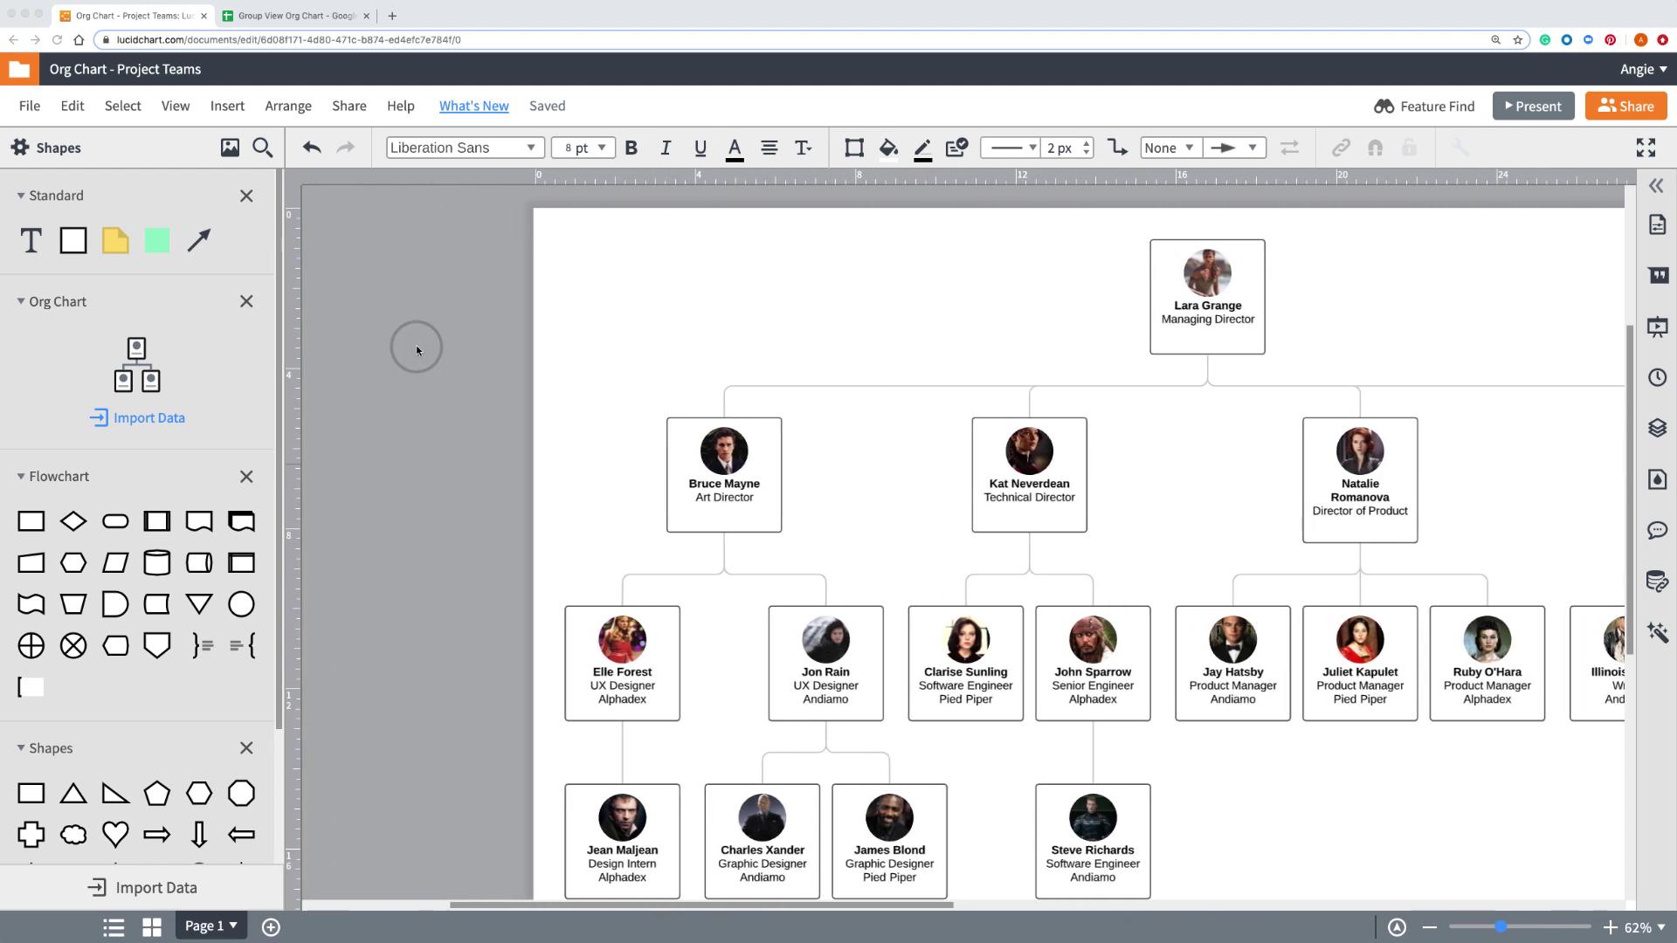
pyautogui.click(140, 357)
pyautogui.moveTo(140, 358); pyautogui.dragTo(469, 258)
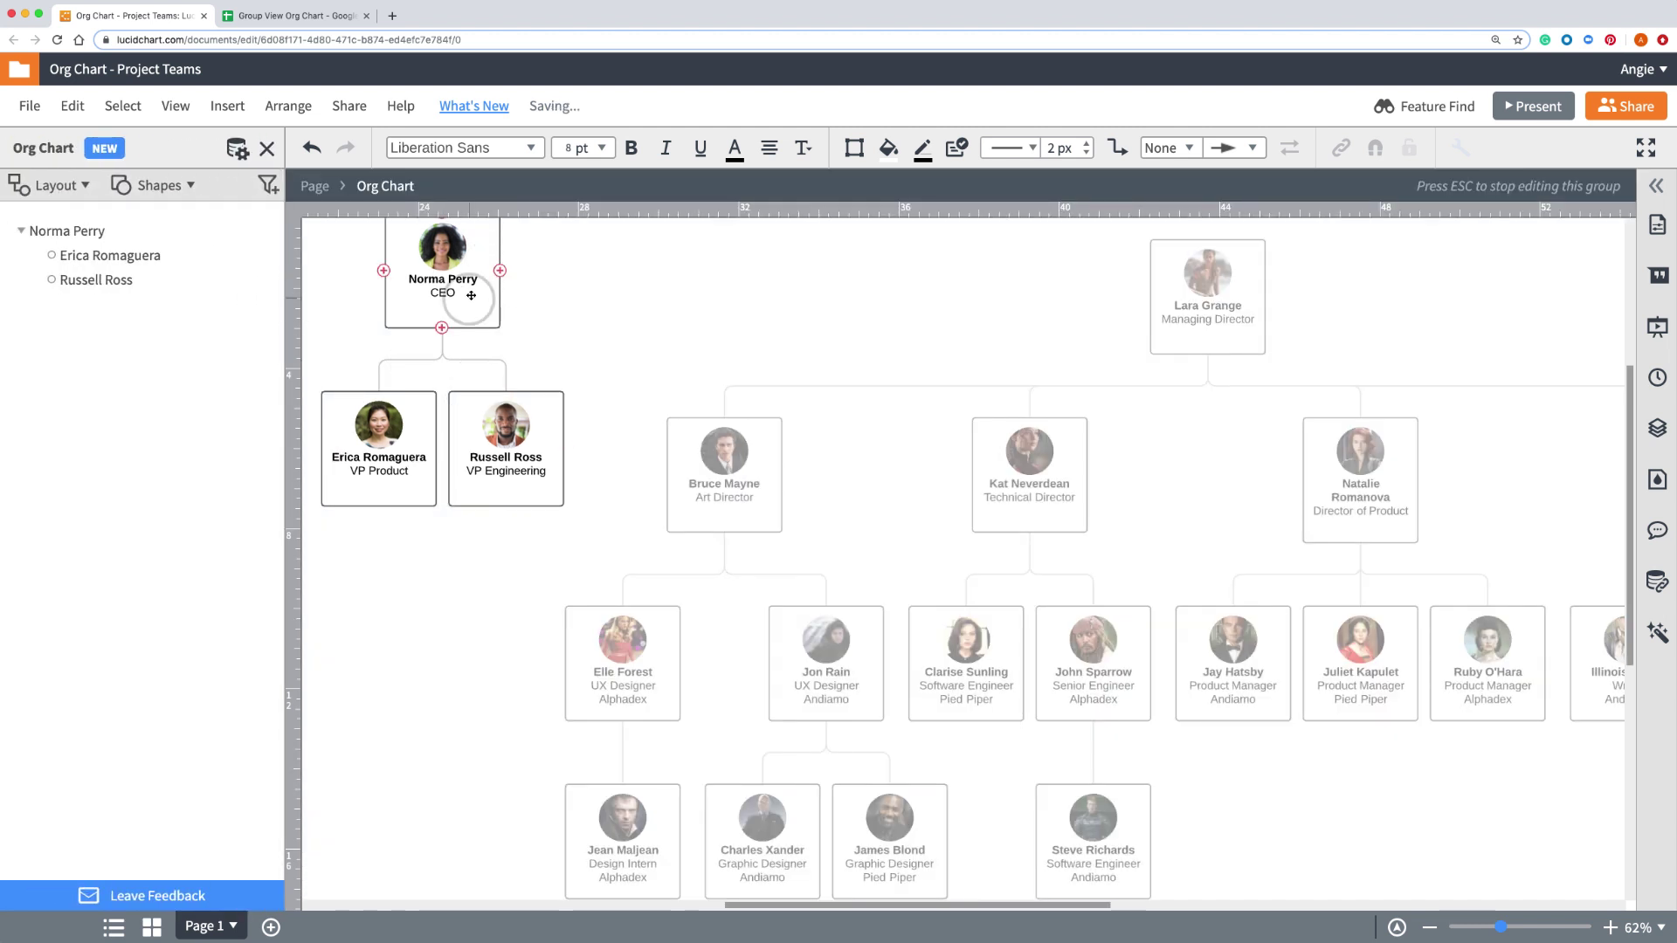
pyautogui.click(472, 293)
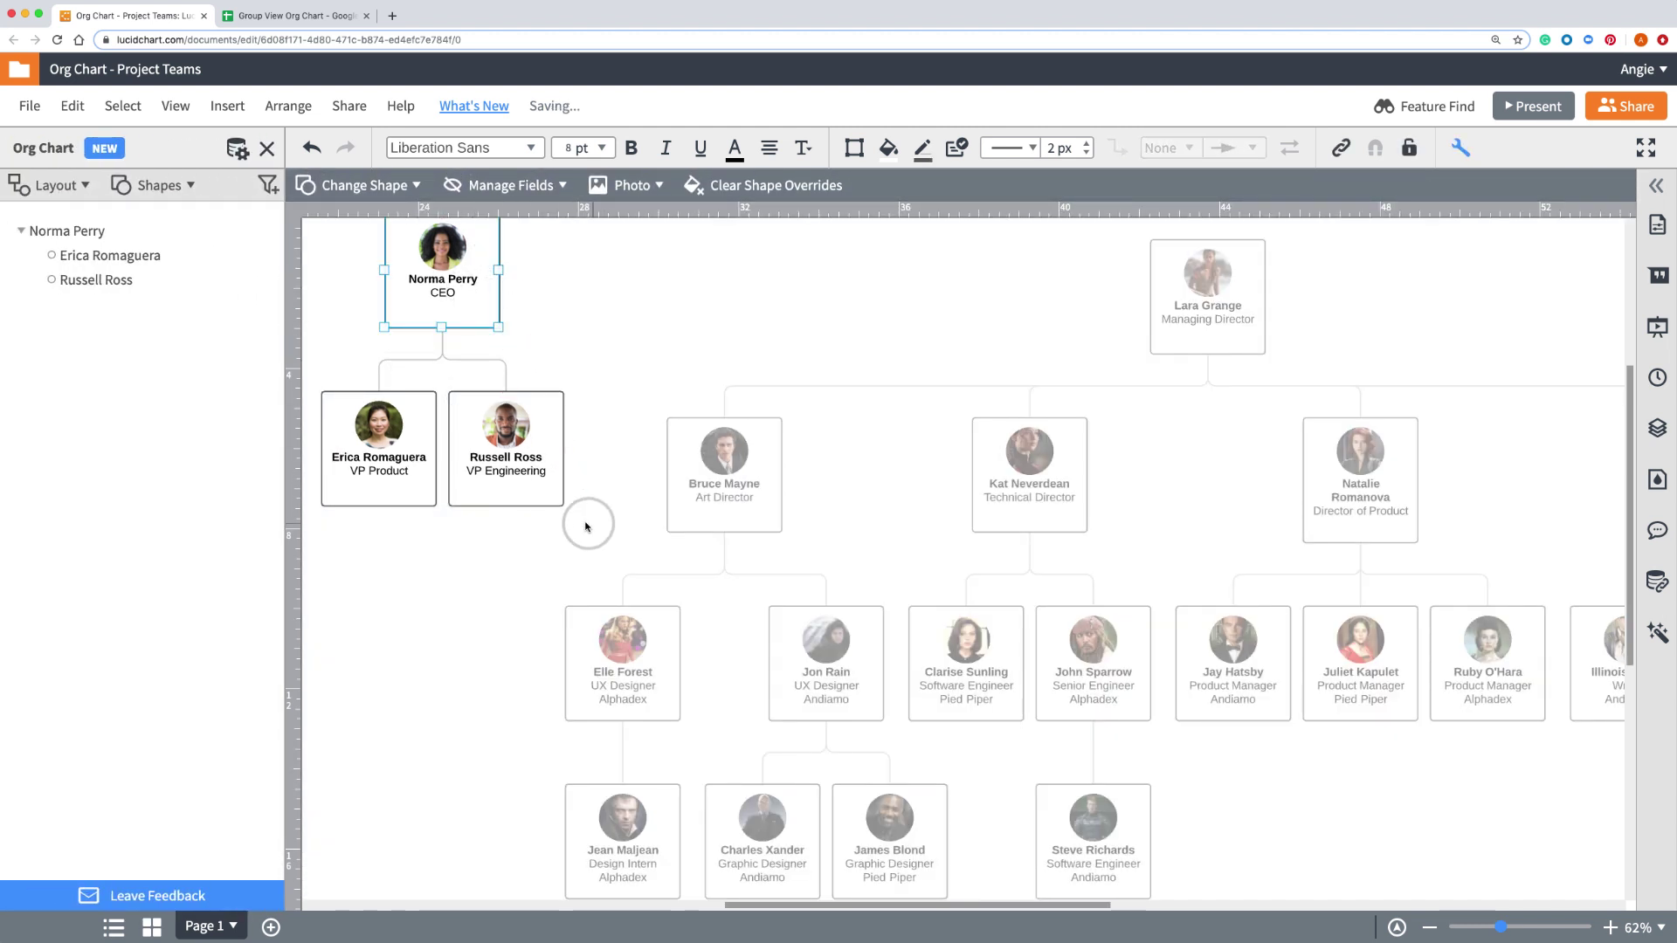
# Delete the whole sample org chart and leave org chart editing.
pyautogui.moveTo(587, 522); pyautogui.dragTo(399, 286)
pyautogui.press('Delete')
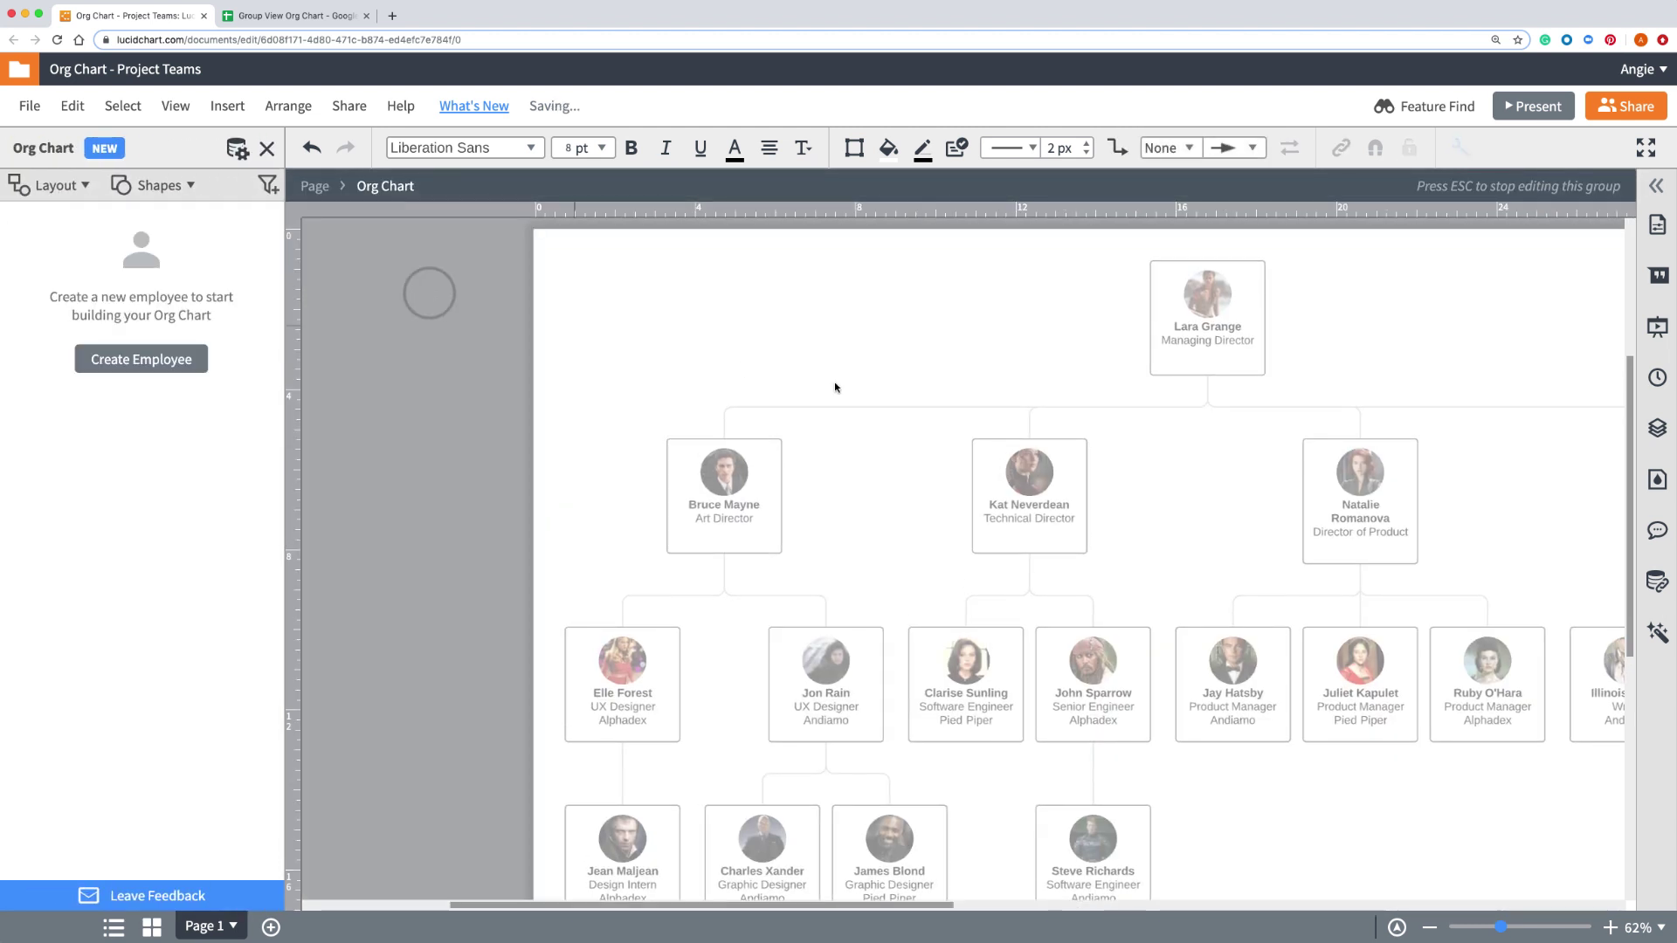
pyautogui.click(861, 385)
pyautogui.doubleClick(635, 312)
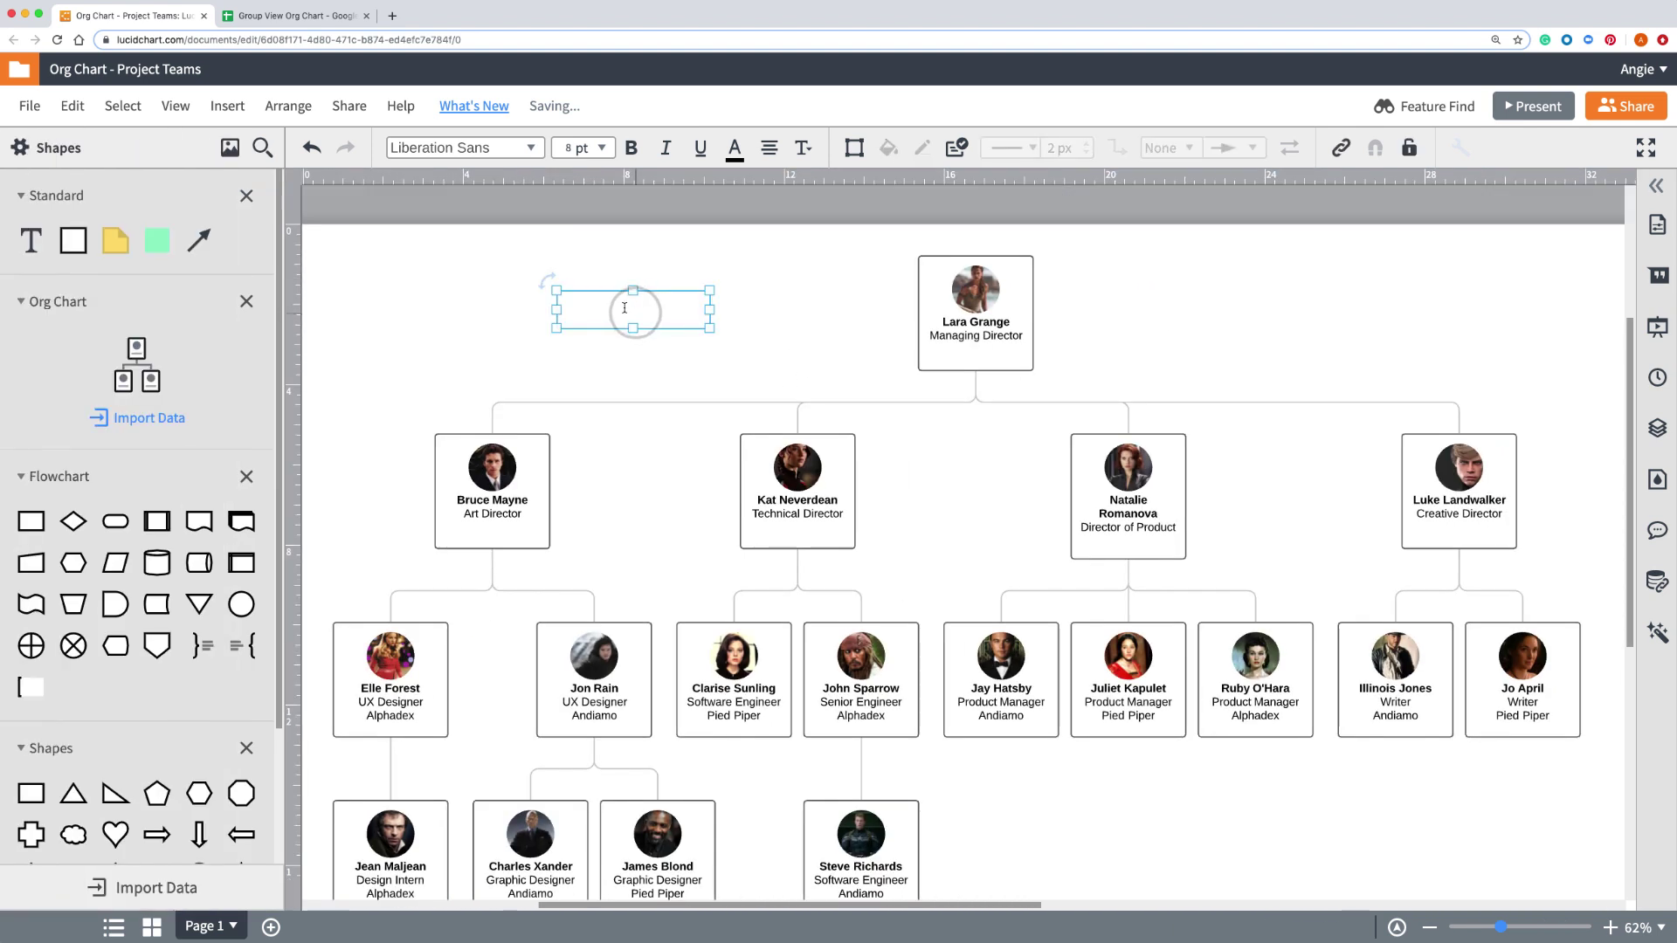
# Switch to the Group View Org Chart spreadsheet in Google Sheets, examine its Project Team column, and return to Lucidchart.
pyautogui.click(330, 17)
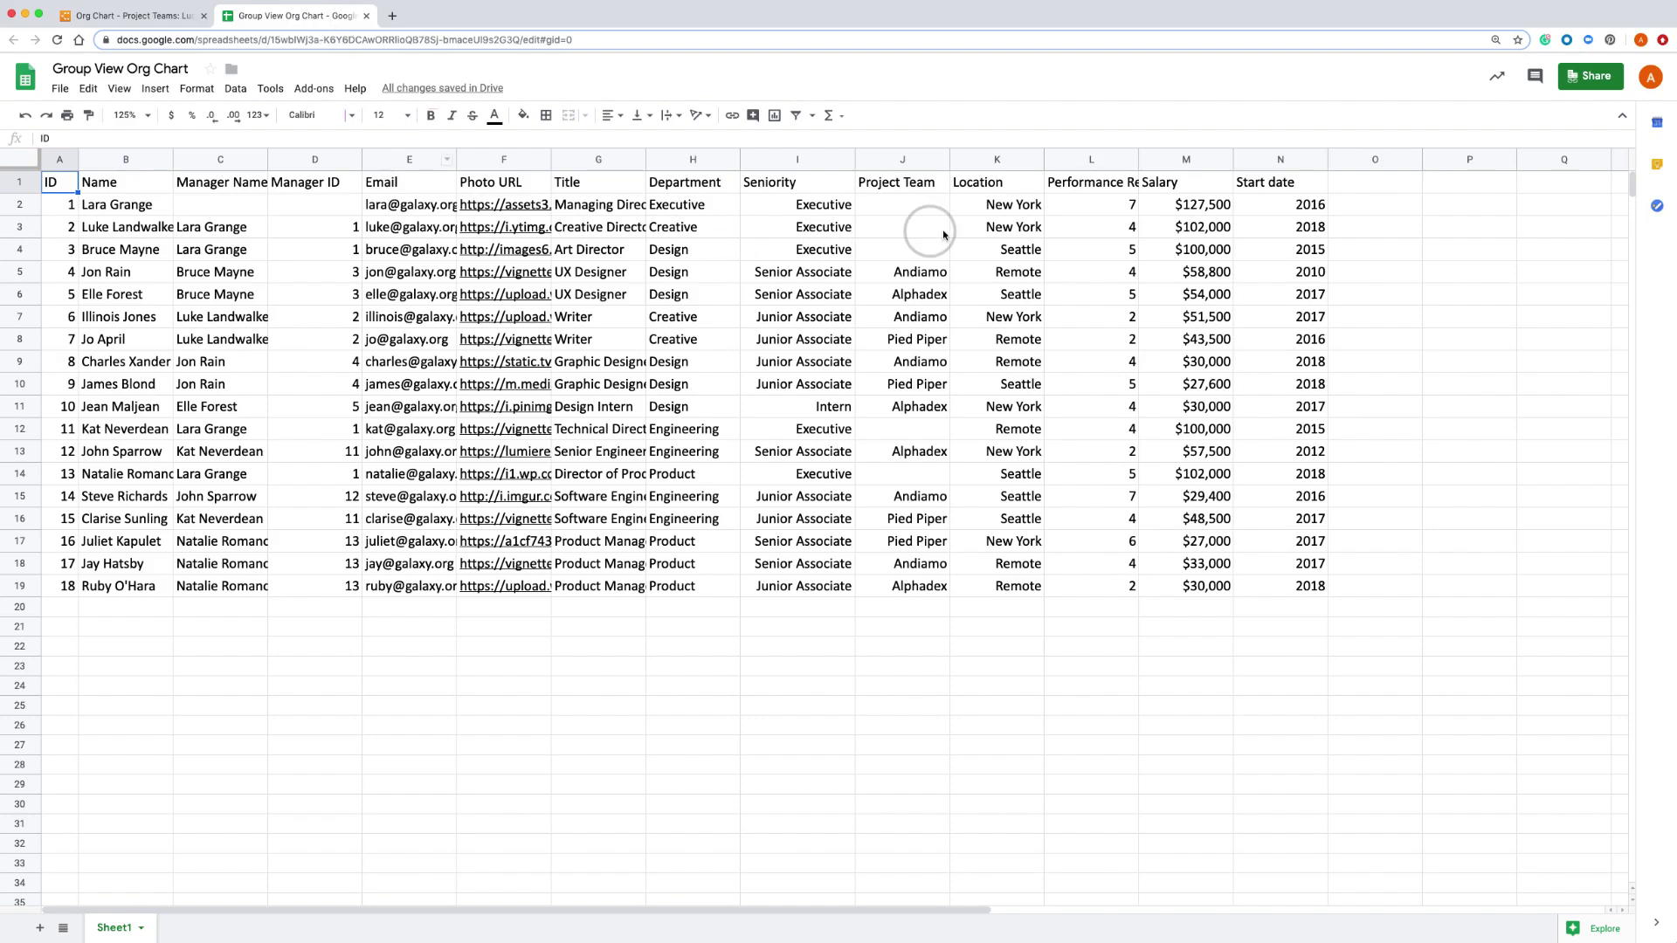
pyautogui.click(161, 15)
pyautogui.click(406, 260)
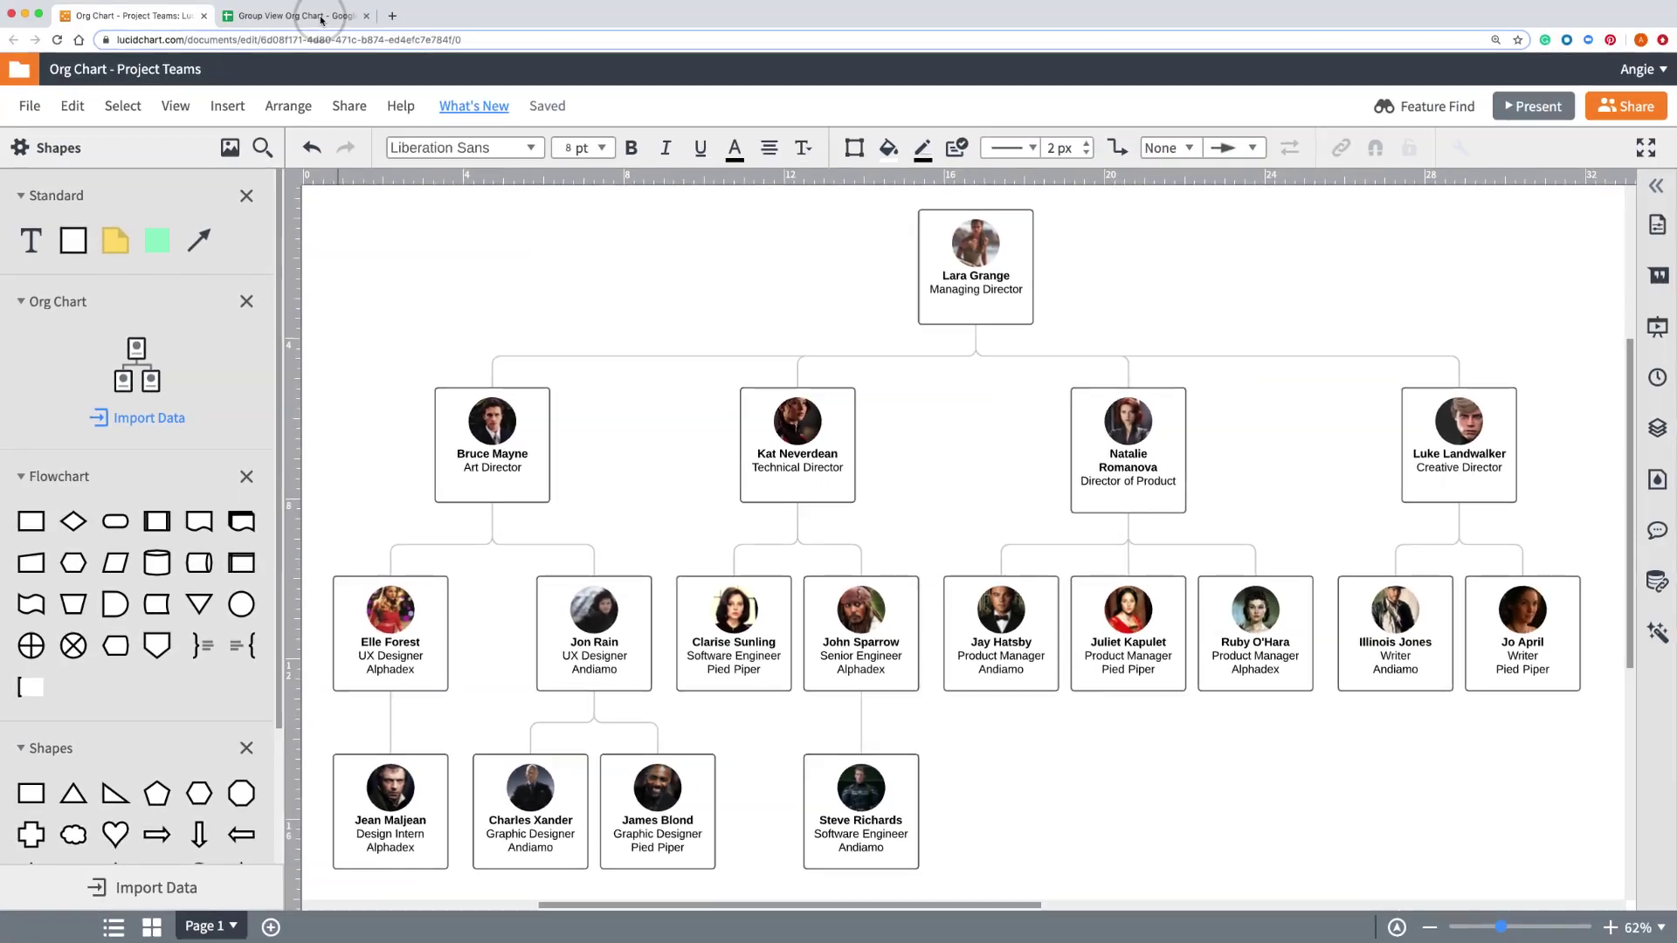
pyautogui.click(321, 19)
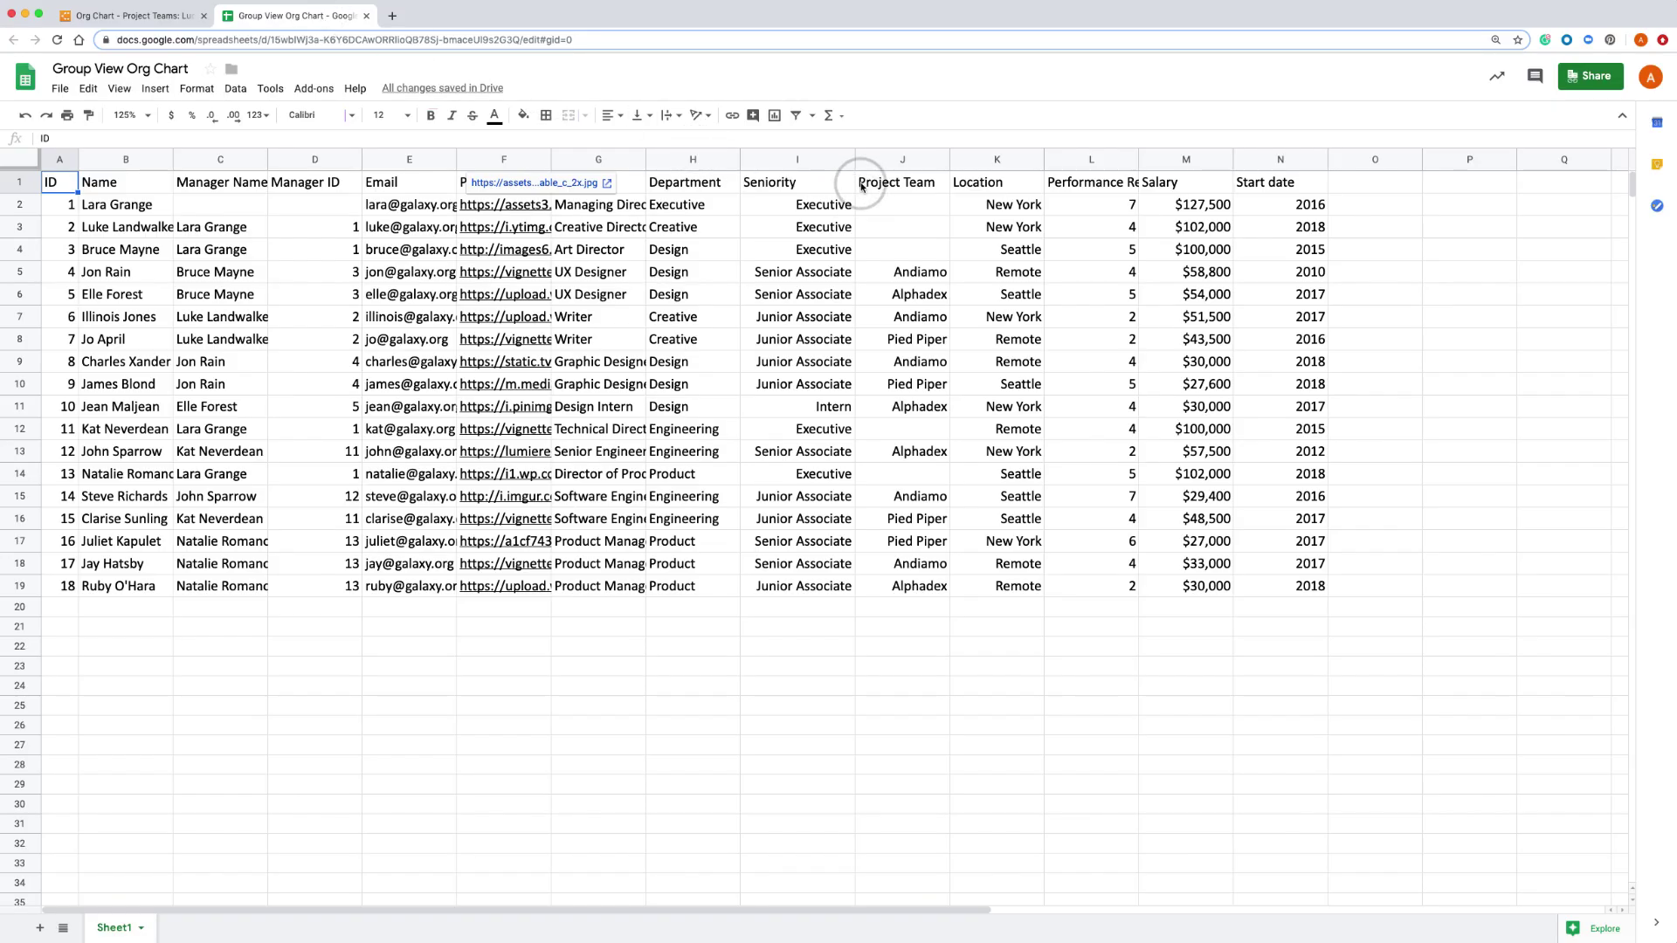
pyautogui.moveTo(873, 182); pyautogui.dragTo(909, 599)
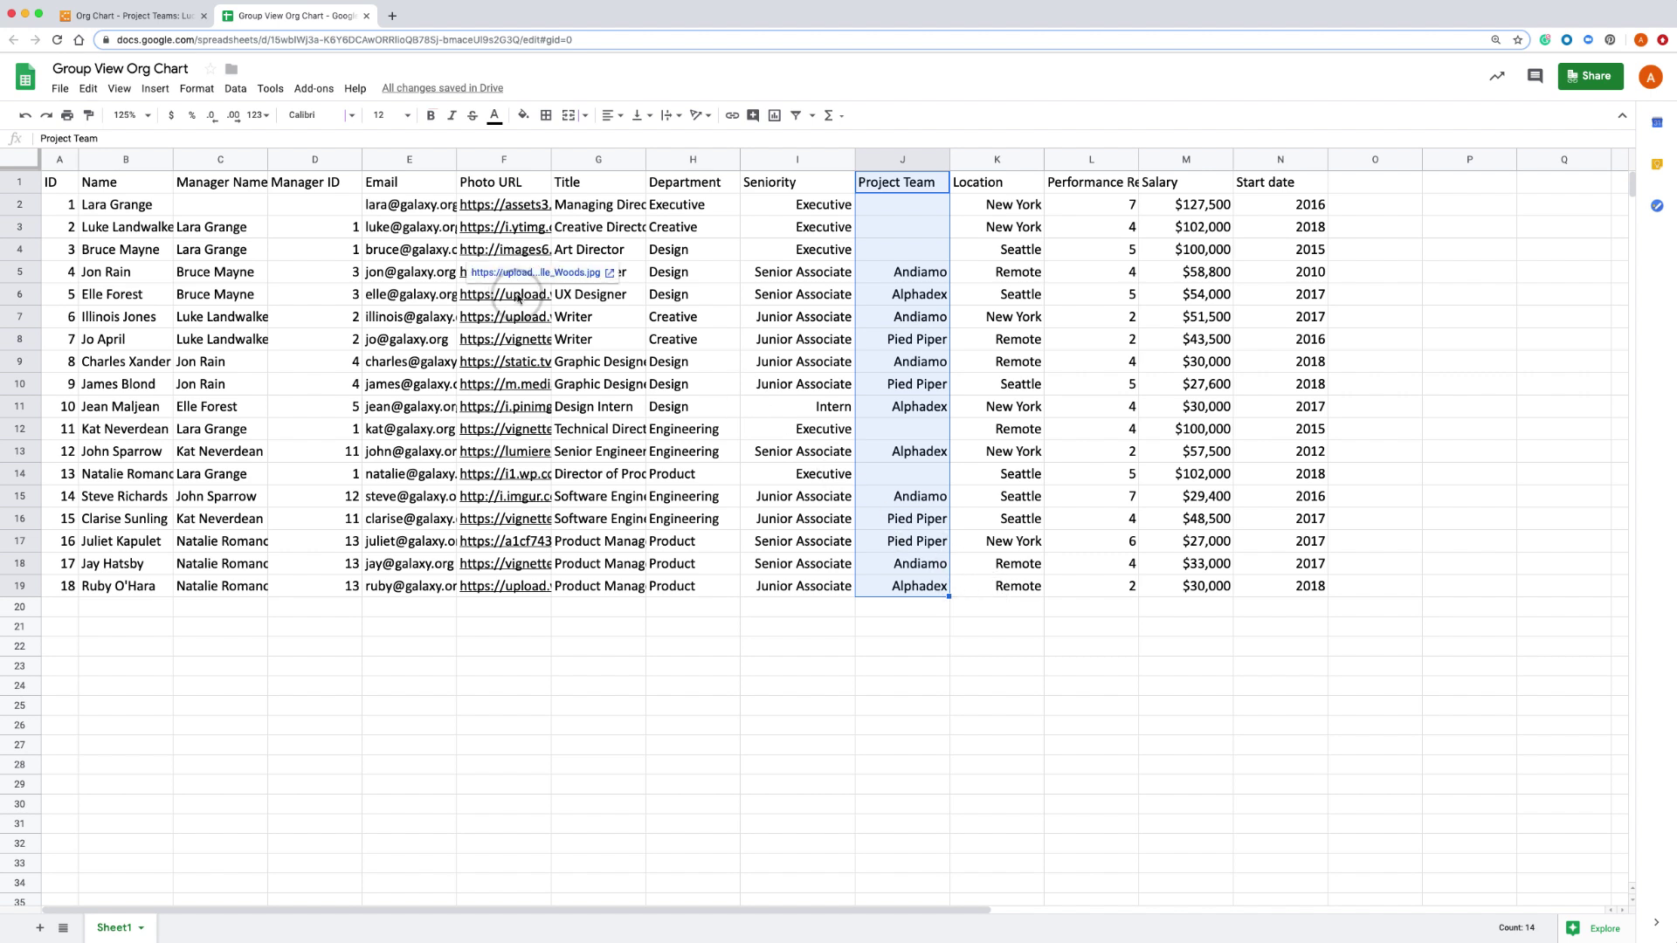
pyautogui.click(157, 18)
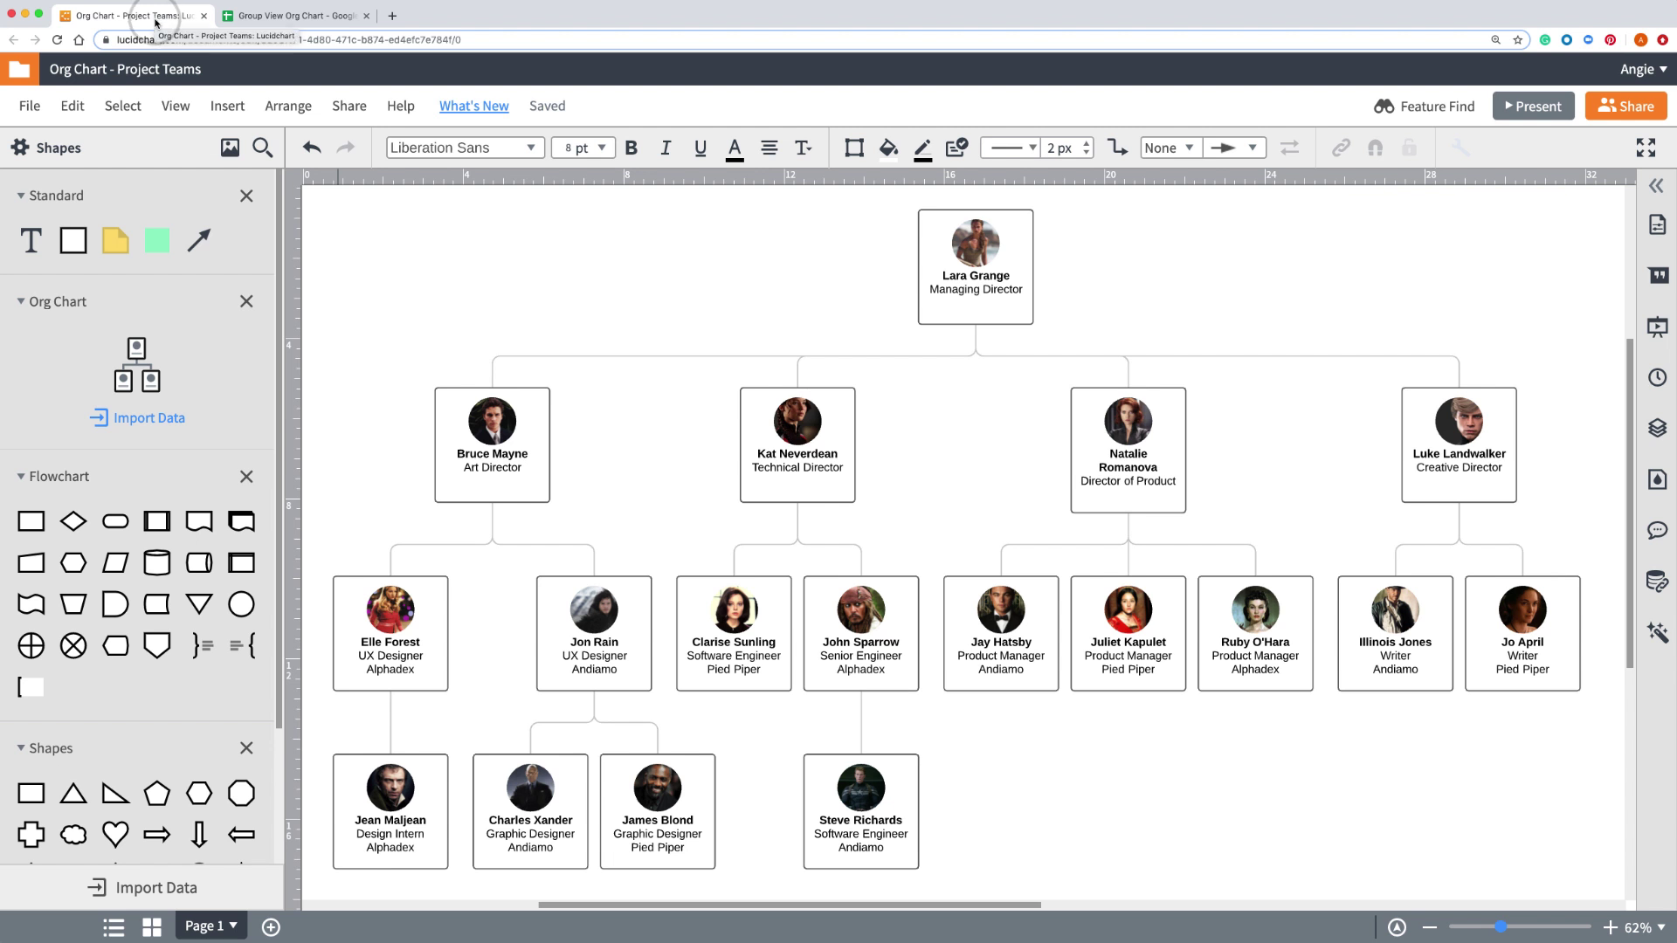
# Create a group view from the org chart's data, grouped by the Project Team field.
pyautogui.doubleClick(941, 284)
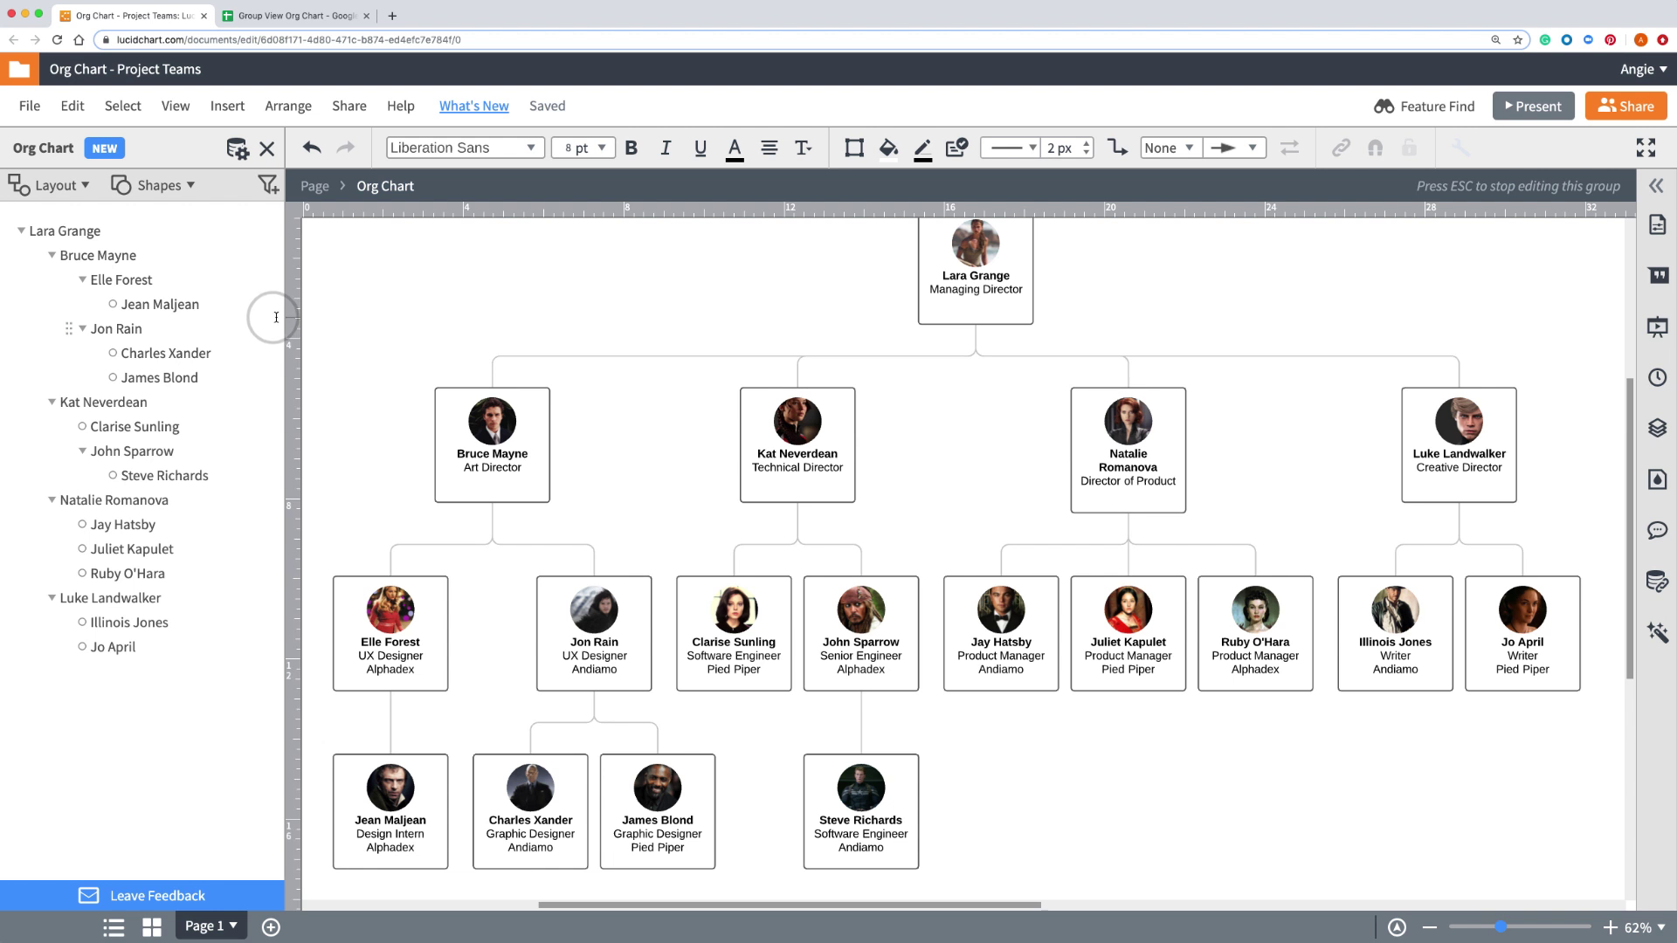
pyautogui.click(237, 149)
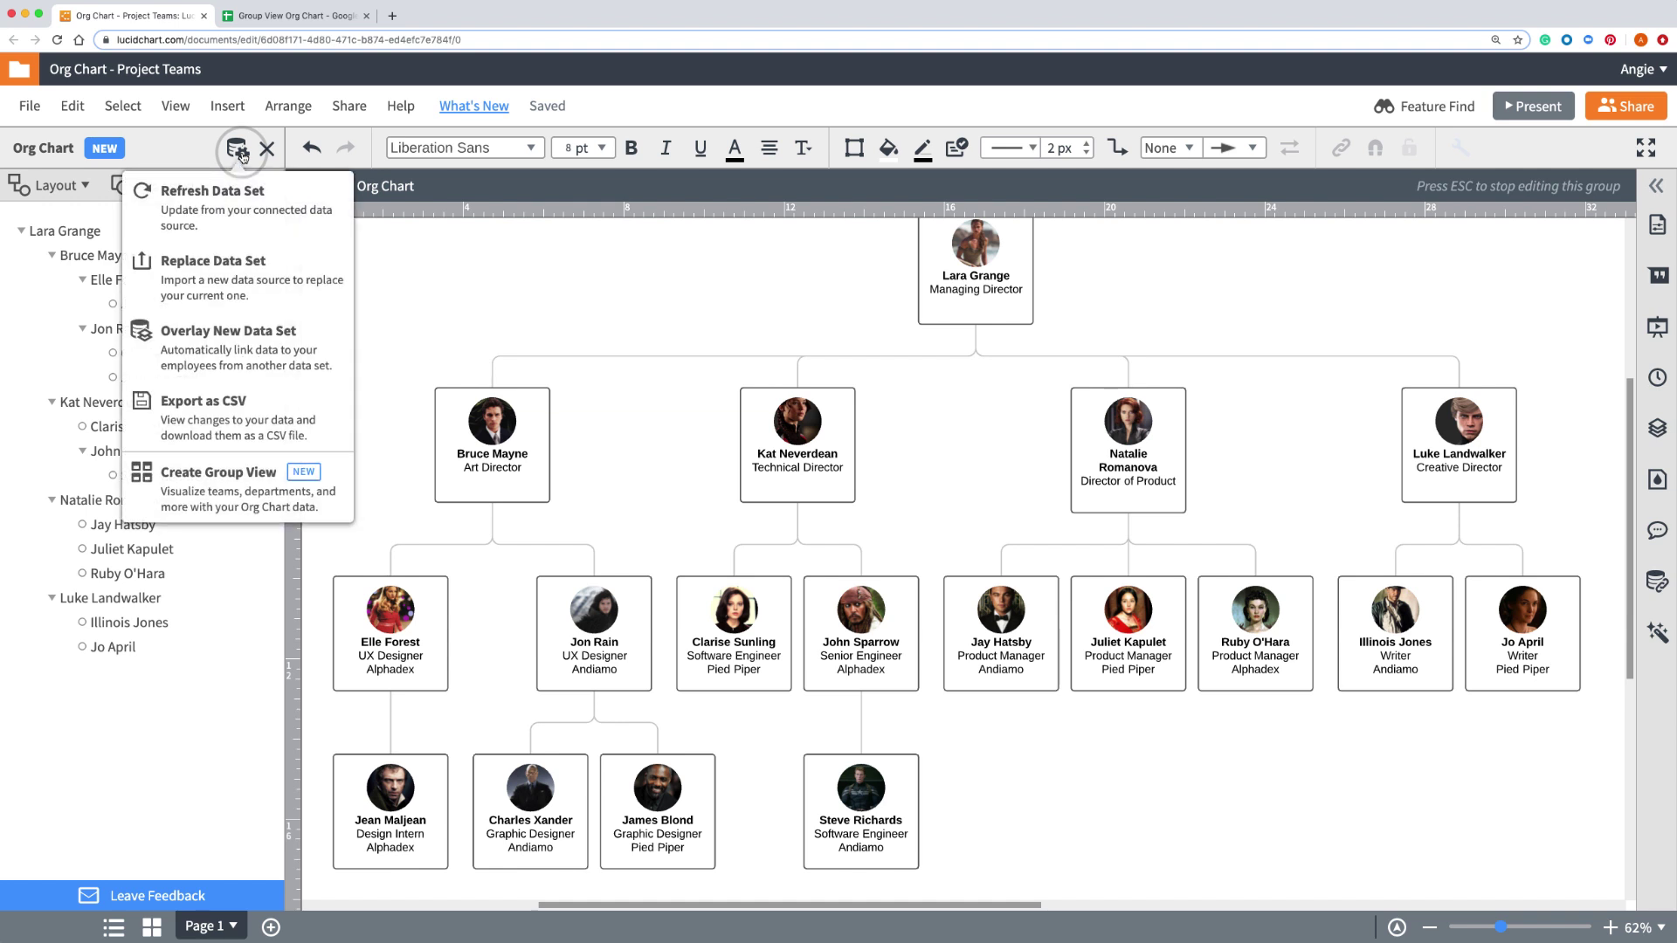
pyautogui.click(285, 515)
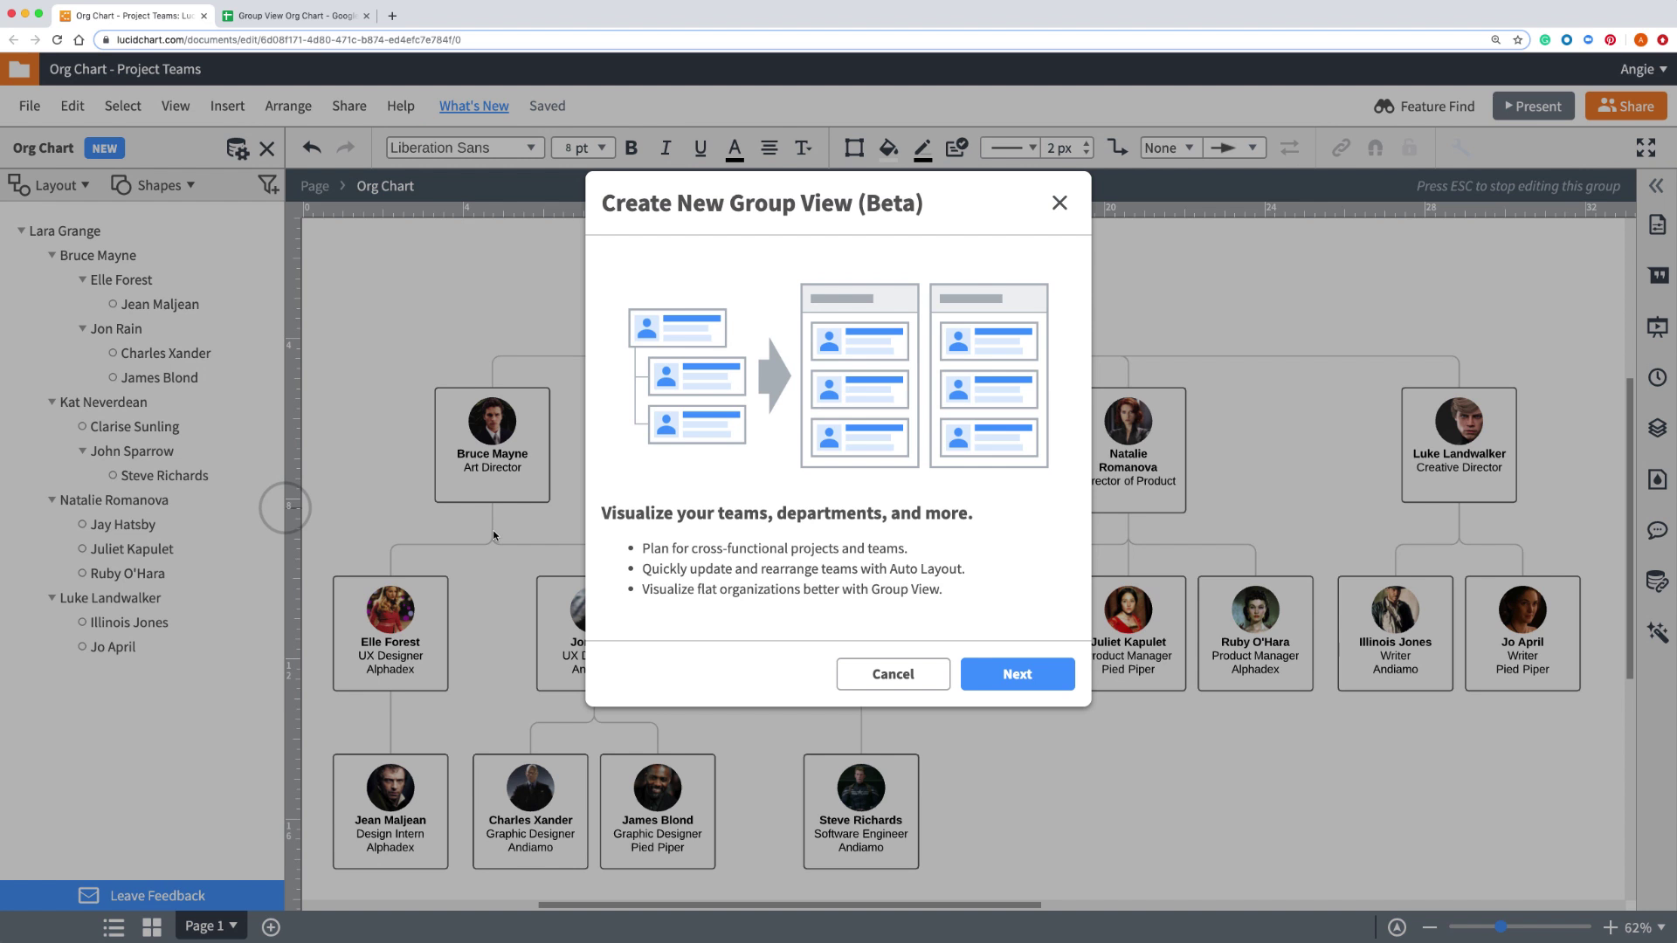
pyautogui.click(1015, 675)
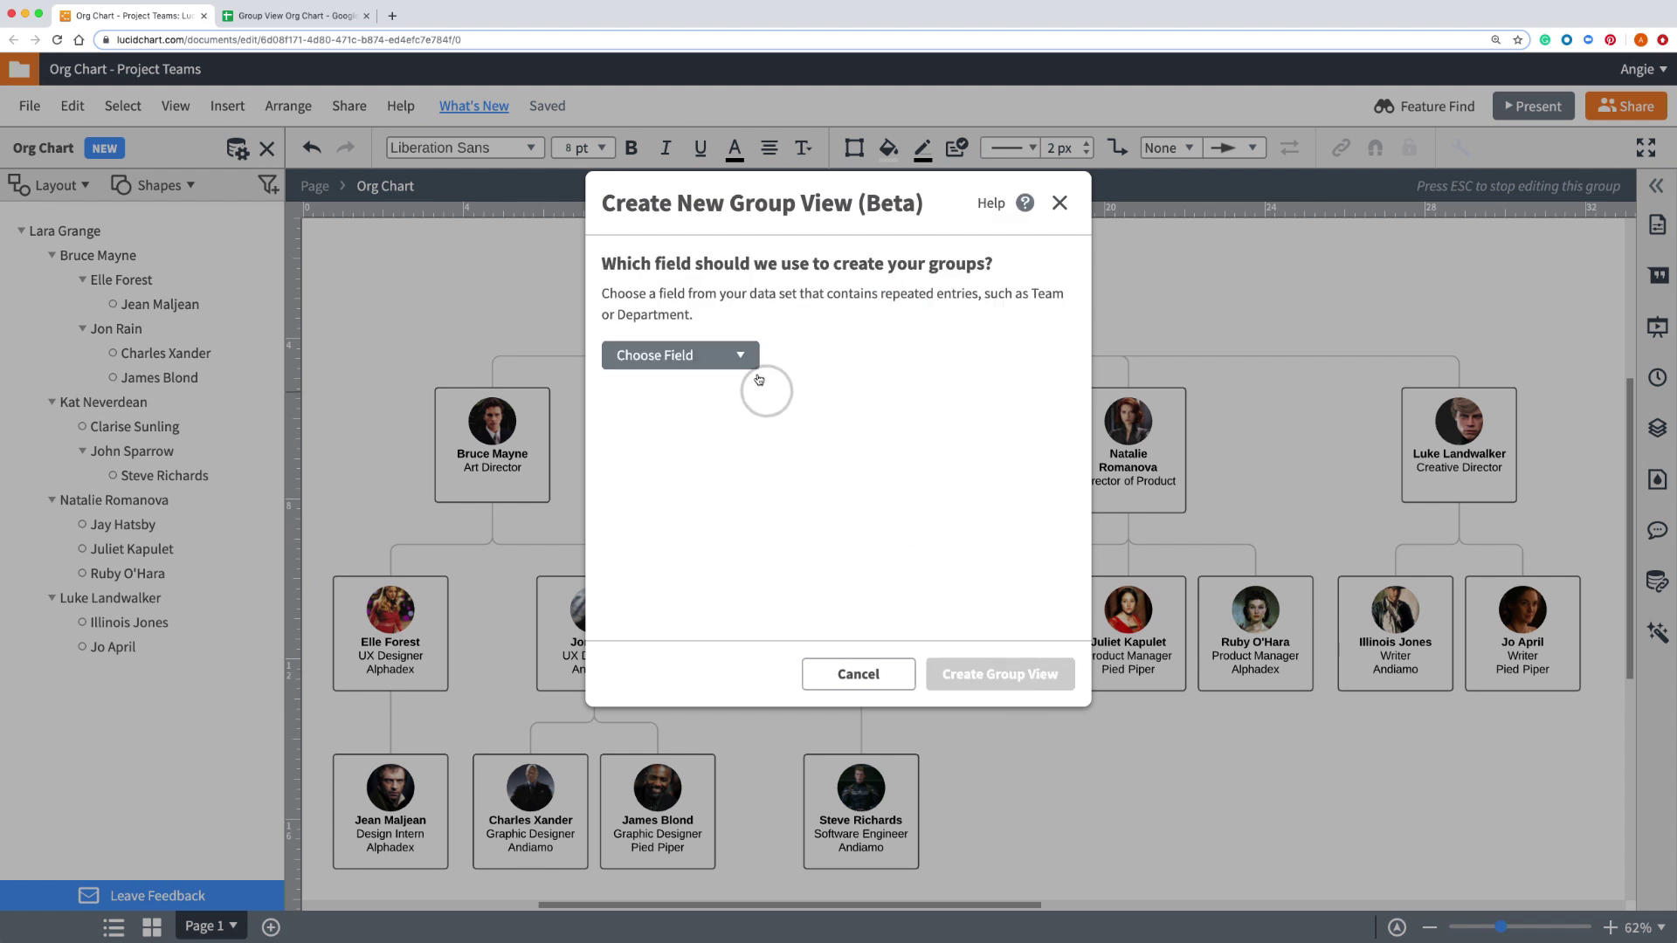
pyautogui.click(742, 354)
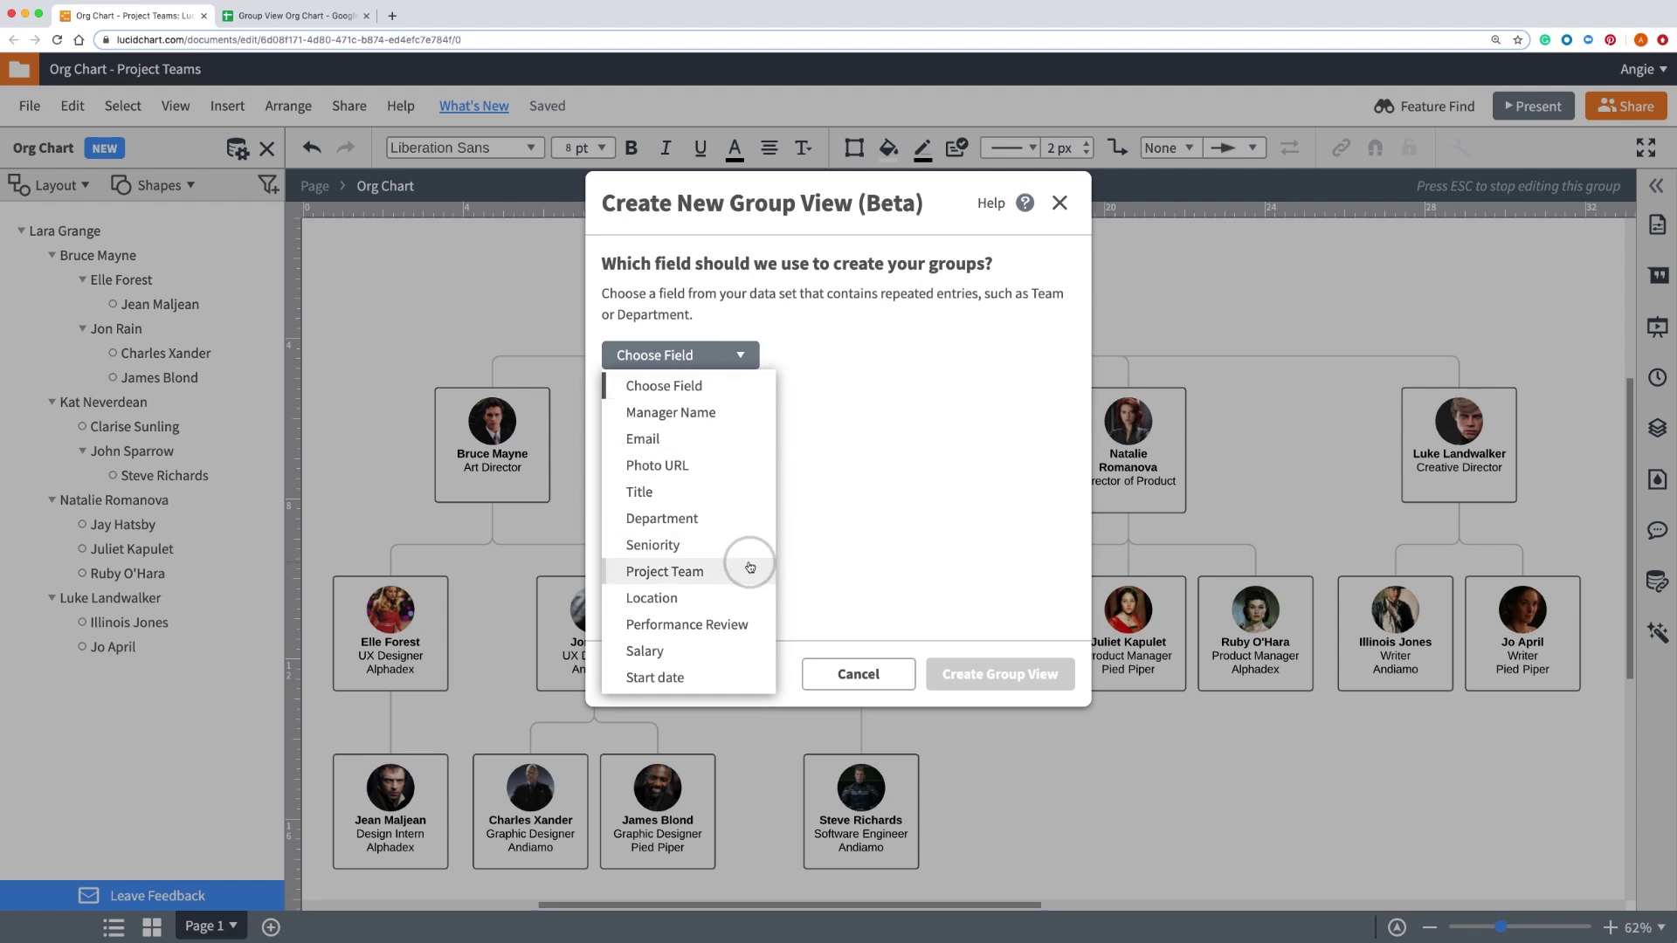
pyautogui.click(750, 569)
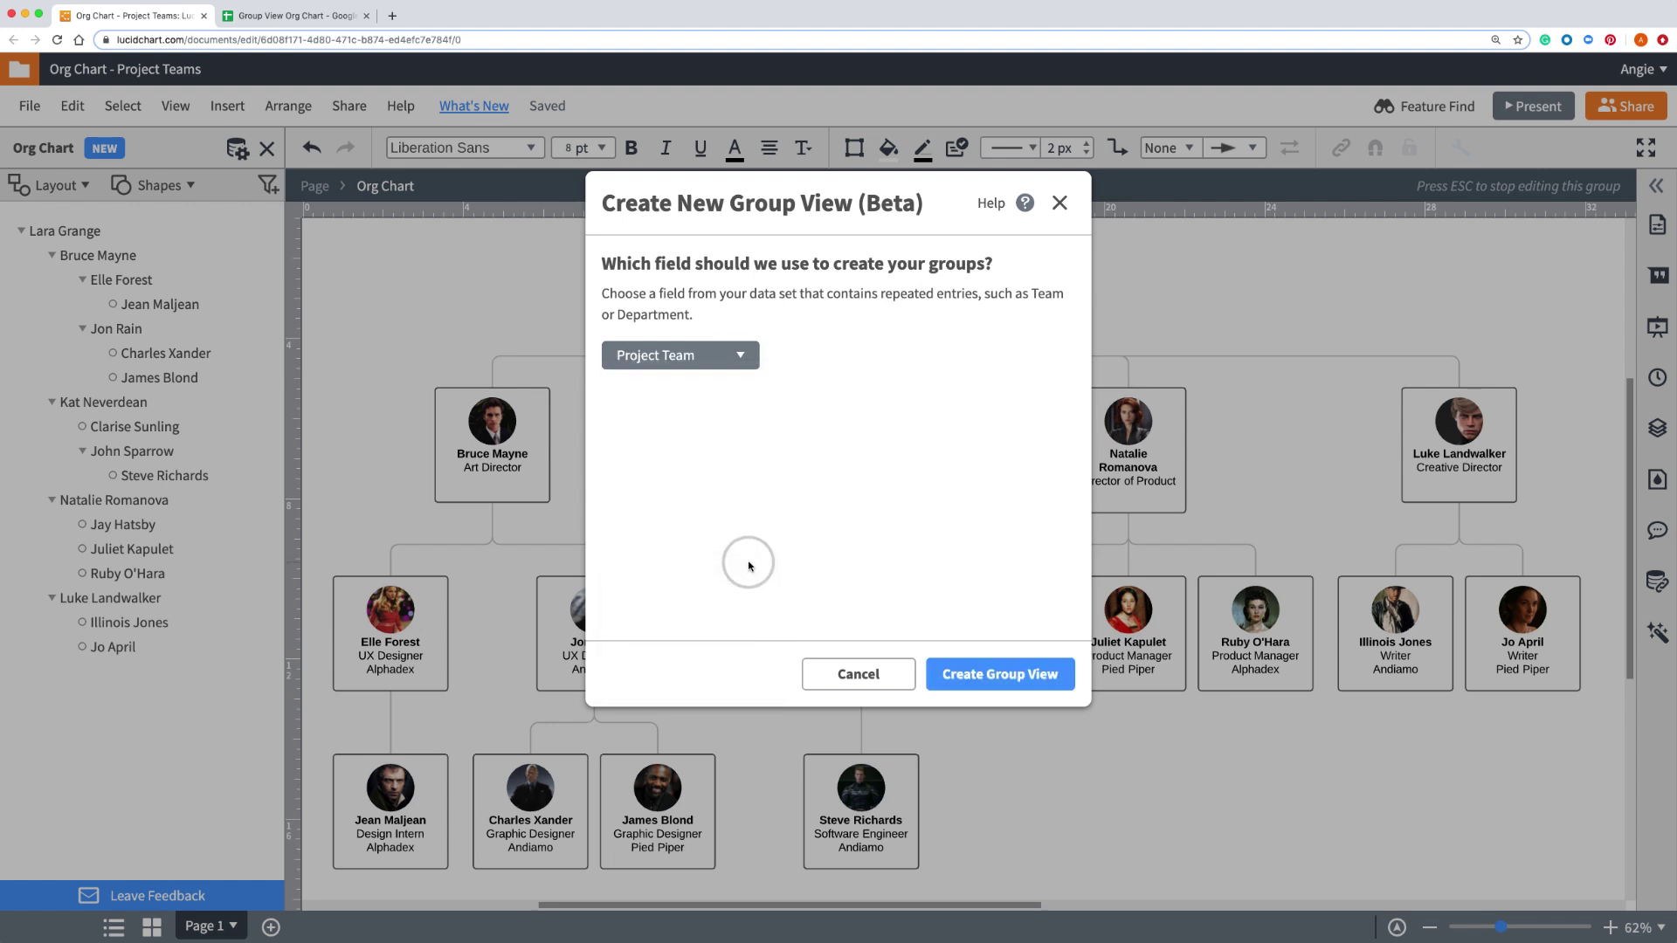
pyautogui.click(967, 678)
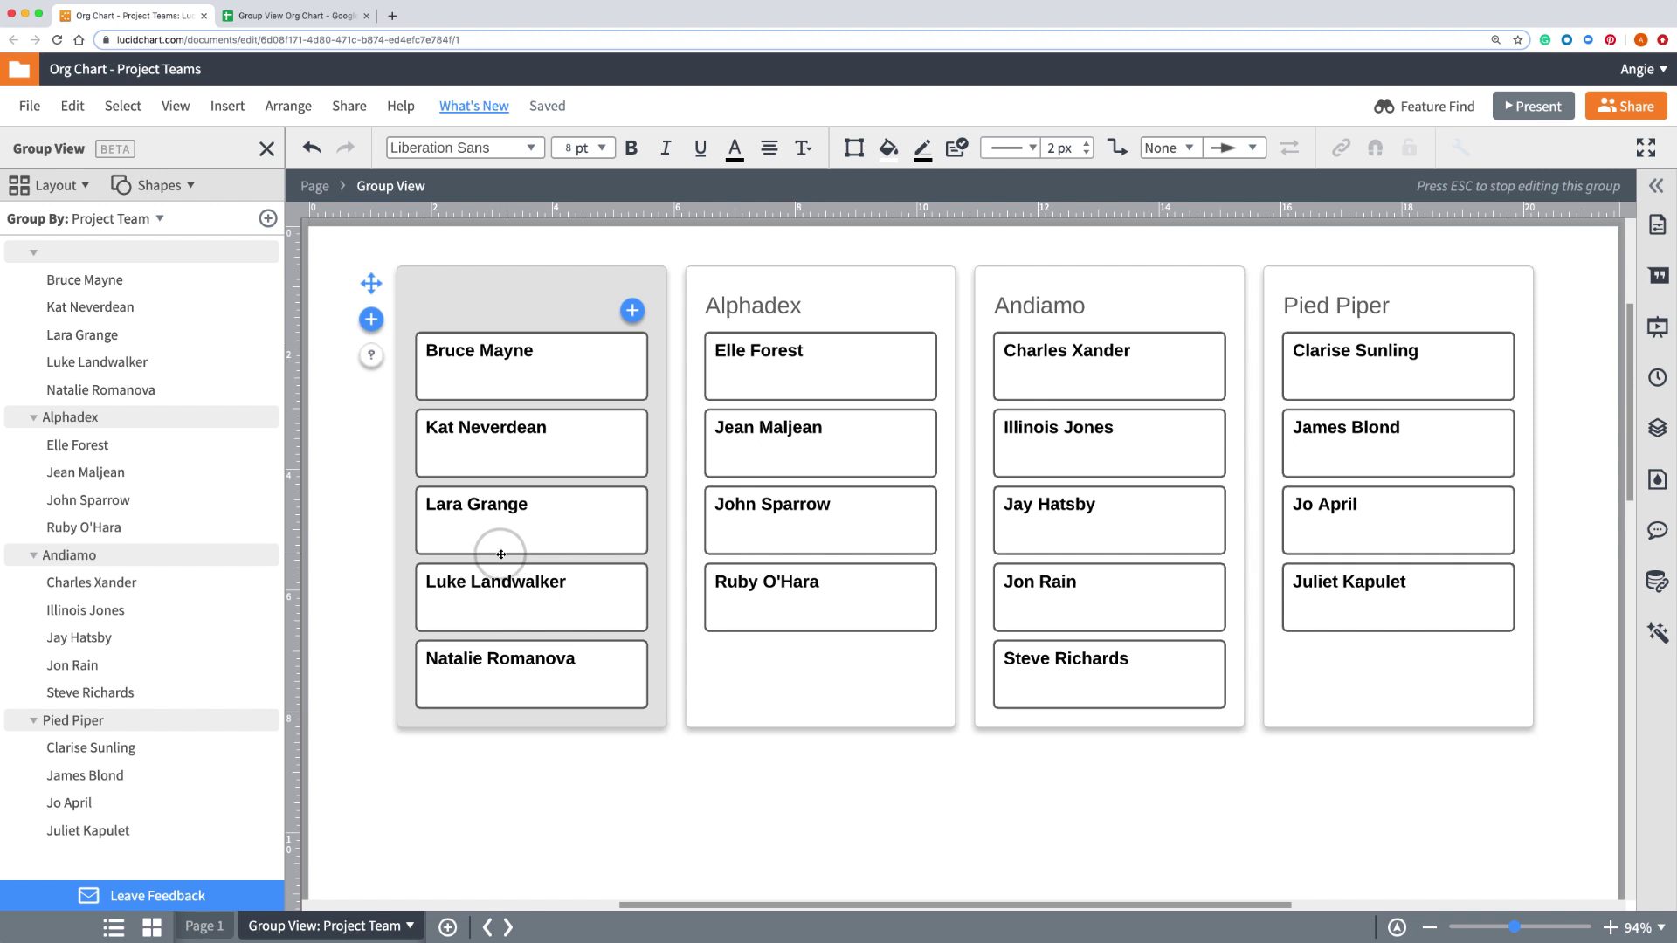
# Show the Title field on the employee cards in the group view.
pyautogui.click(193, 187)
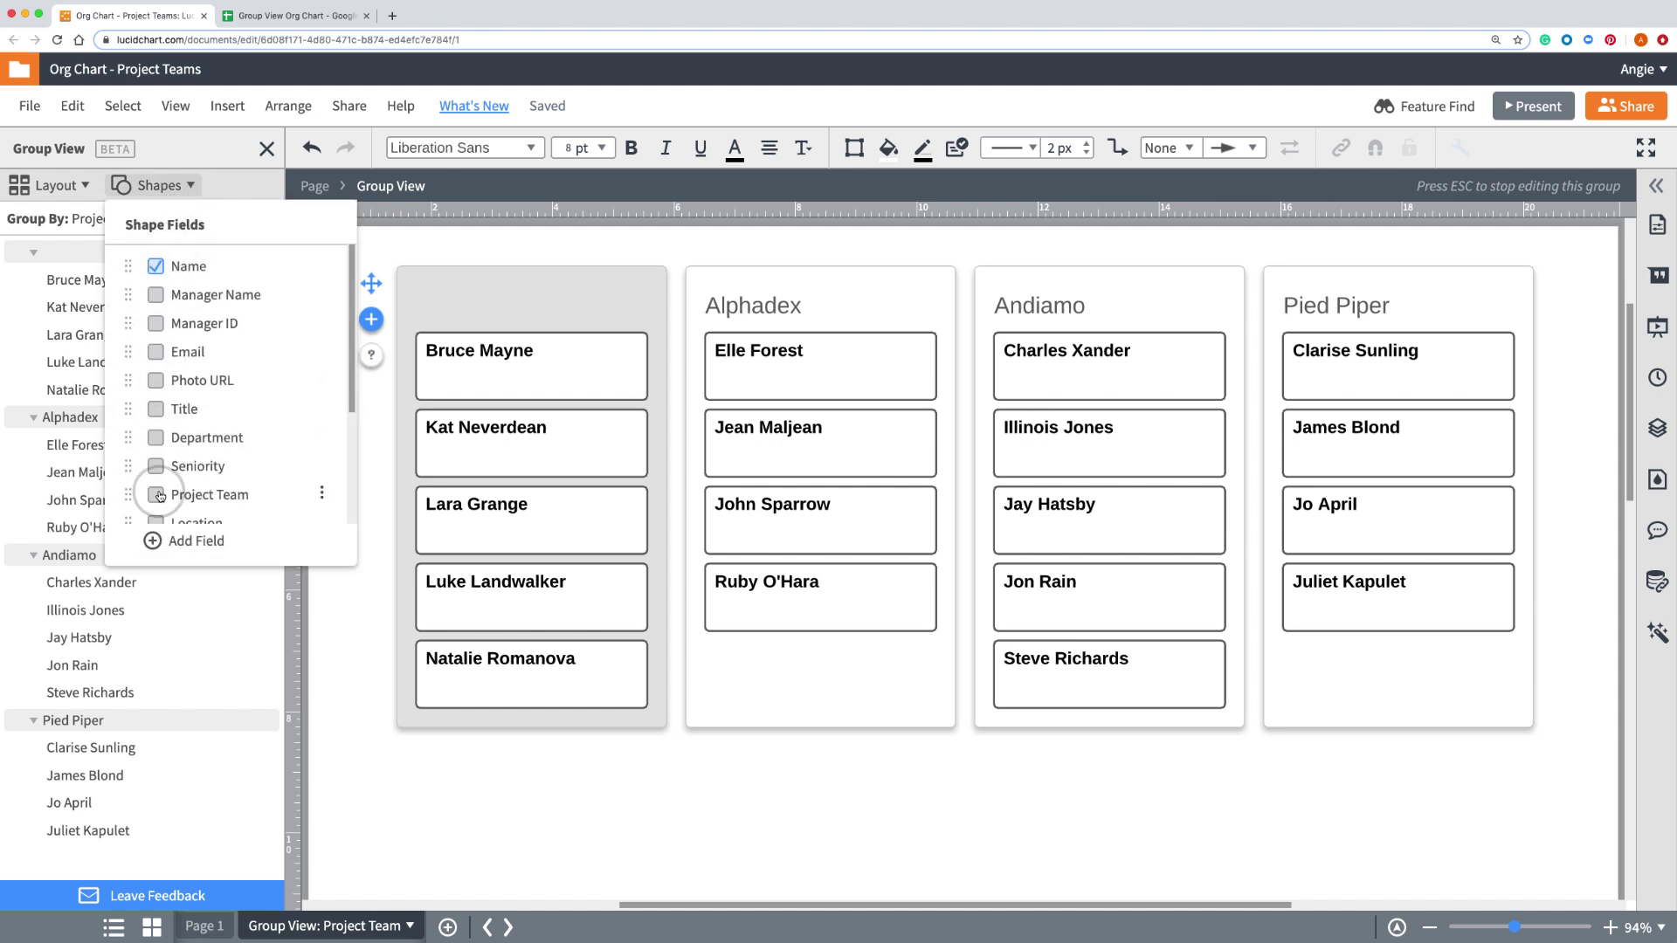
pyautogui.click(158, 411)
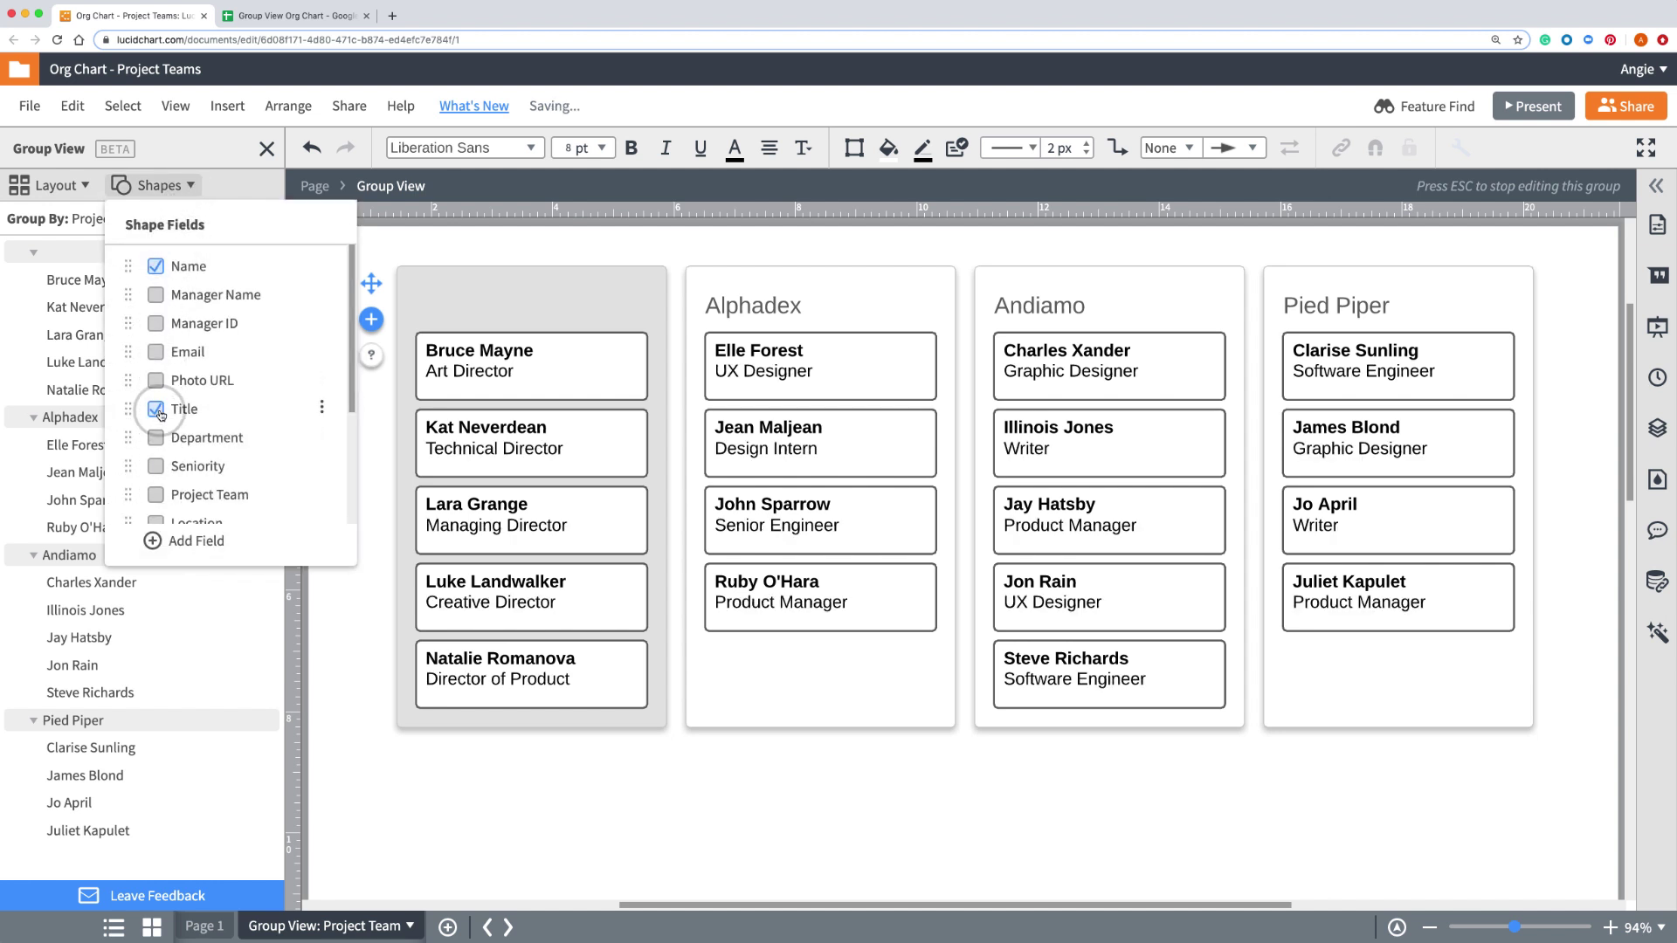
pyautogui.click(345, 615)
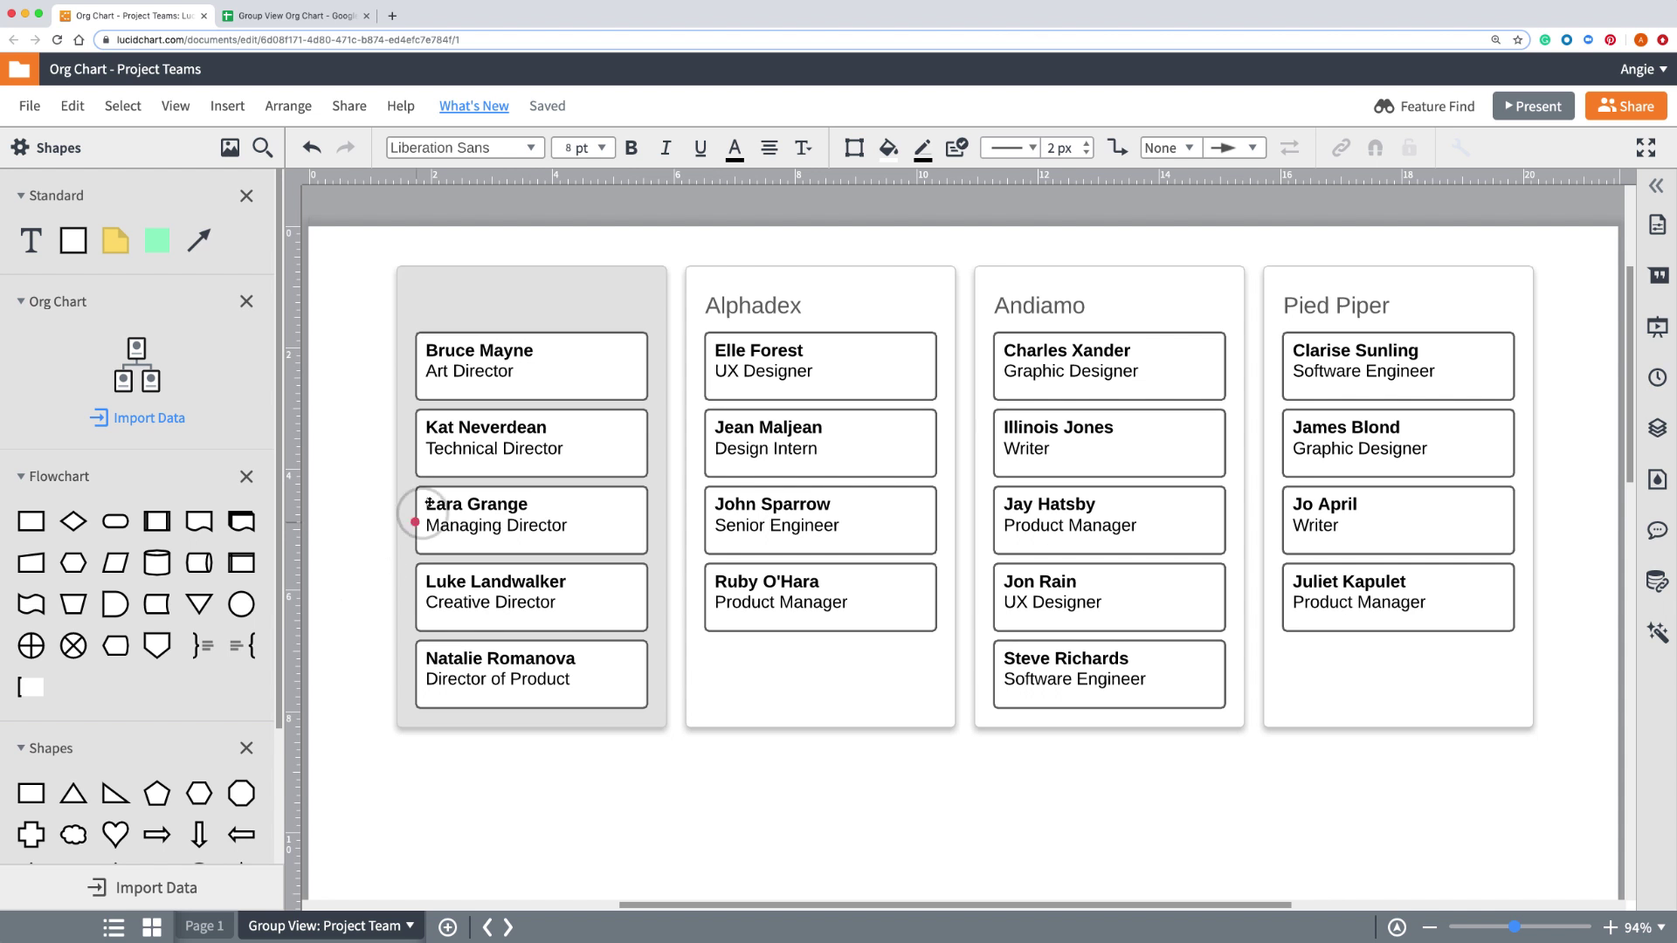
# Move Andiamo's UX Designer to Alphadex and its Product Manager to Pied Piper, and check the change in the Page 1 org chart.
pyautogui.click(589, 312)
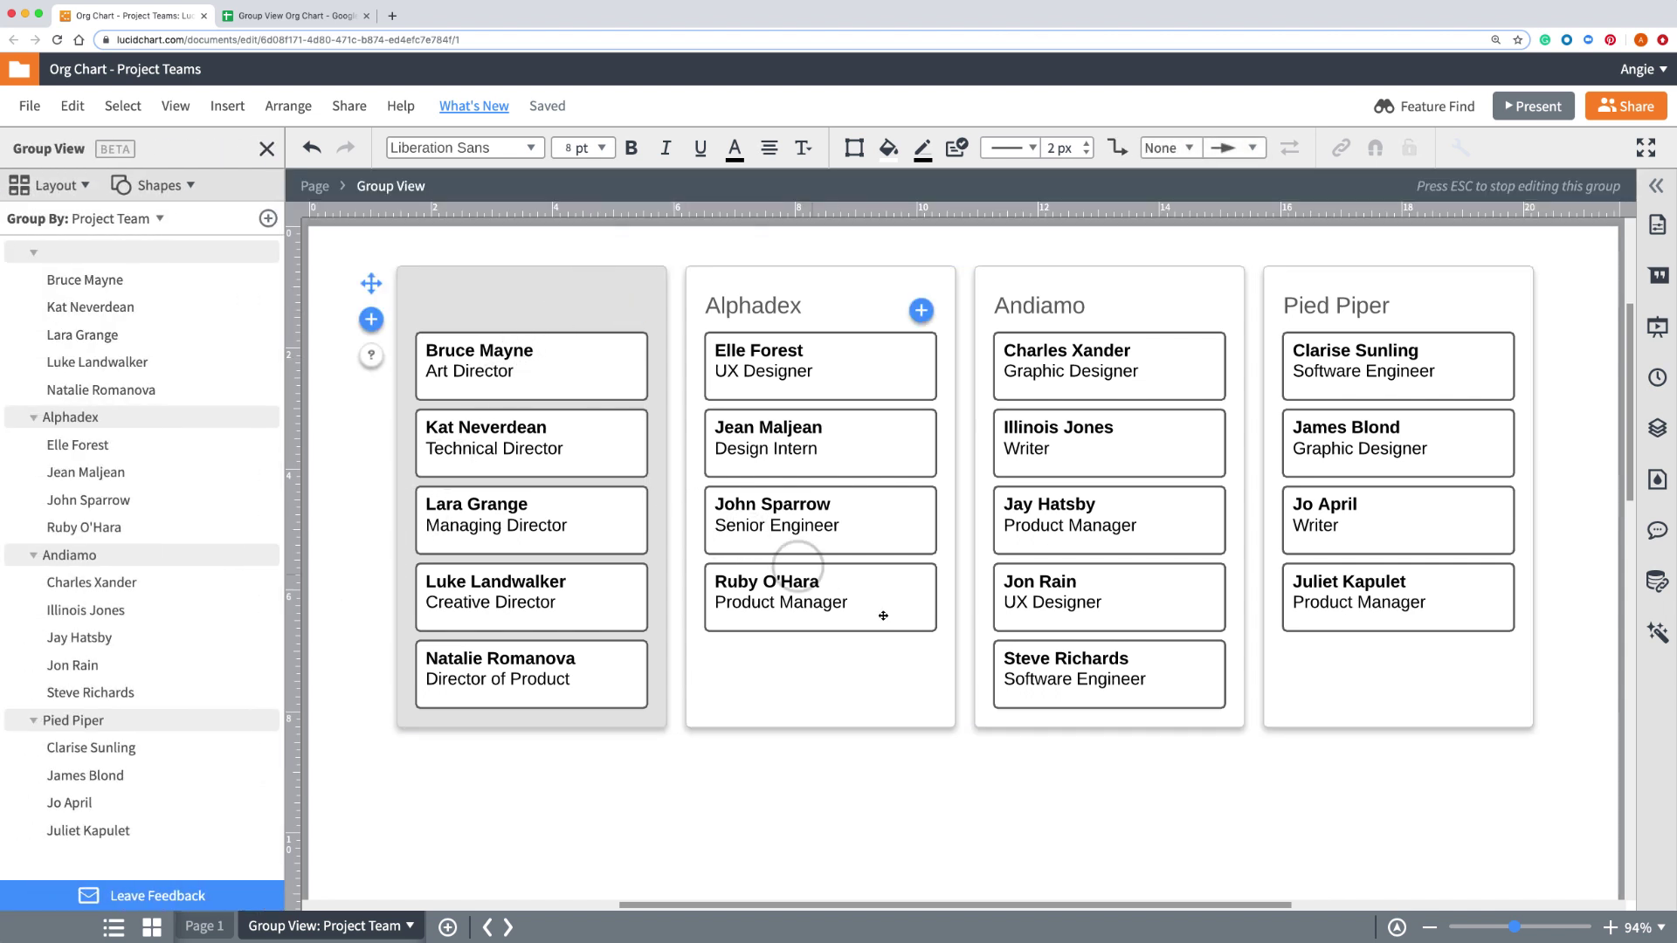
pyautogui.click(1088, 605)
pyautogui.moveTo(1088, 605); pyautogui.dragTo(887, 644)
pyautogui.moveTo(1066, 499); pyautogui.dragTo(1411, 681)
pyautogui.click(204, 926)
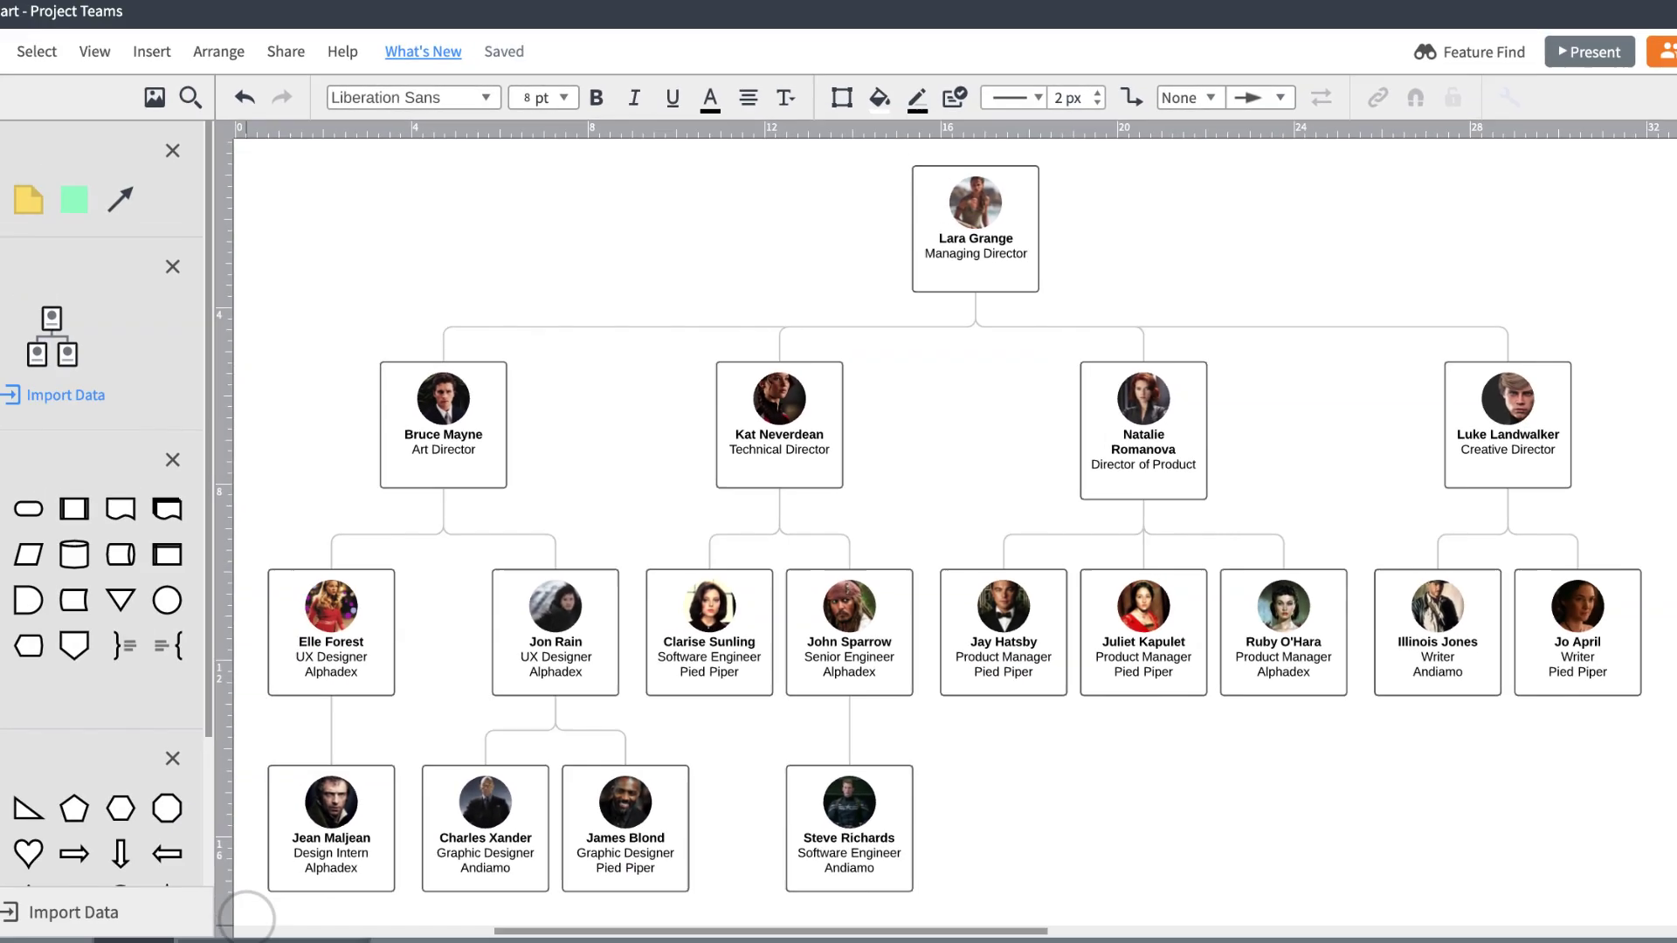
pyautogui.click(325, 926)
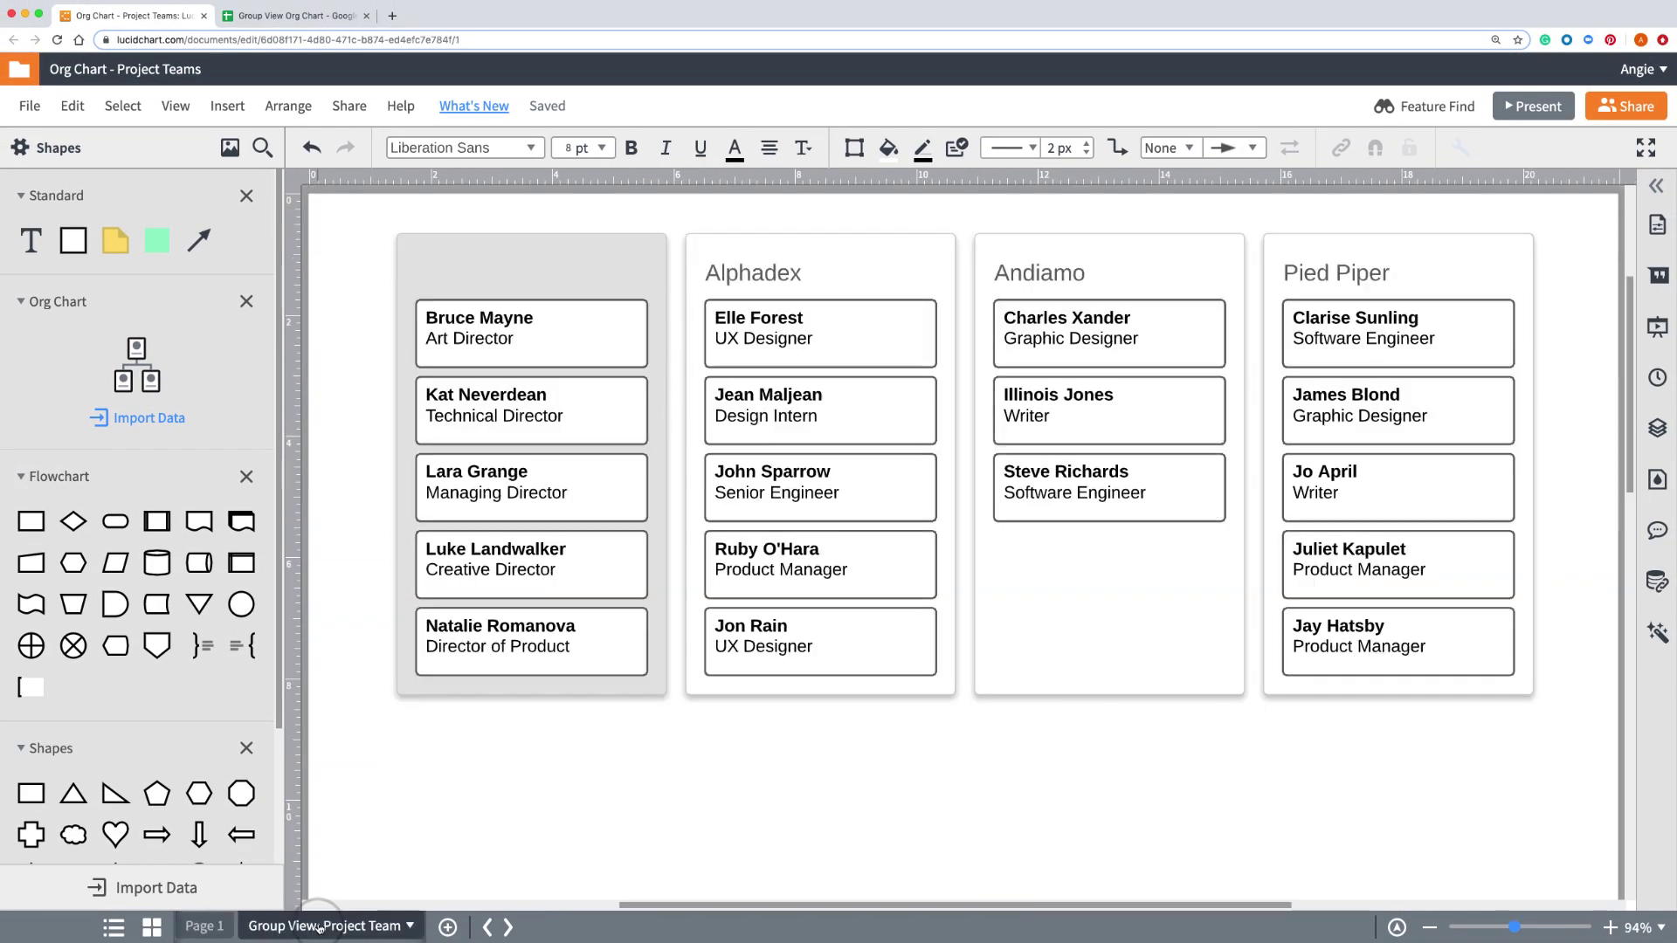
# Add a new group to the group view and move Alphadex's Design Intern and Product Manager into it.
pyautogui.click(446, 263)
pyautogui.click(371, 287)
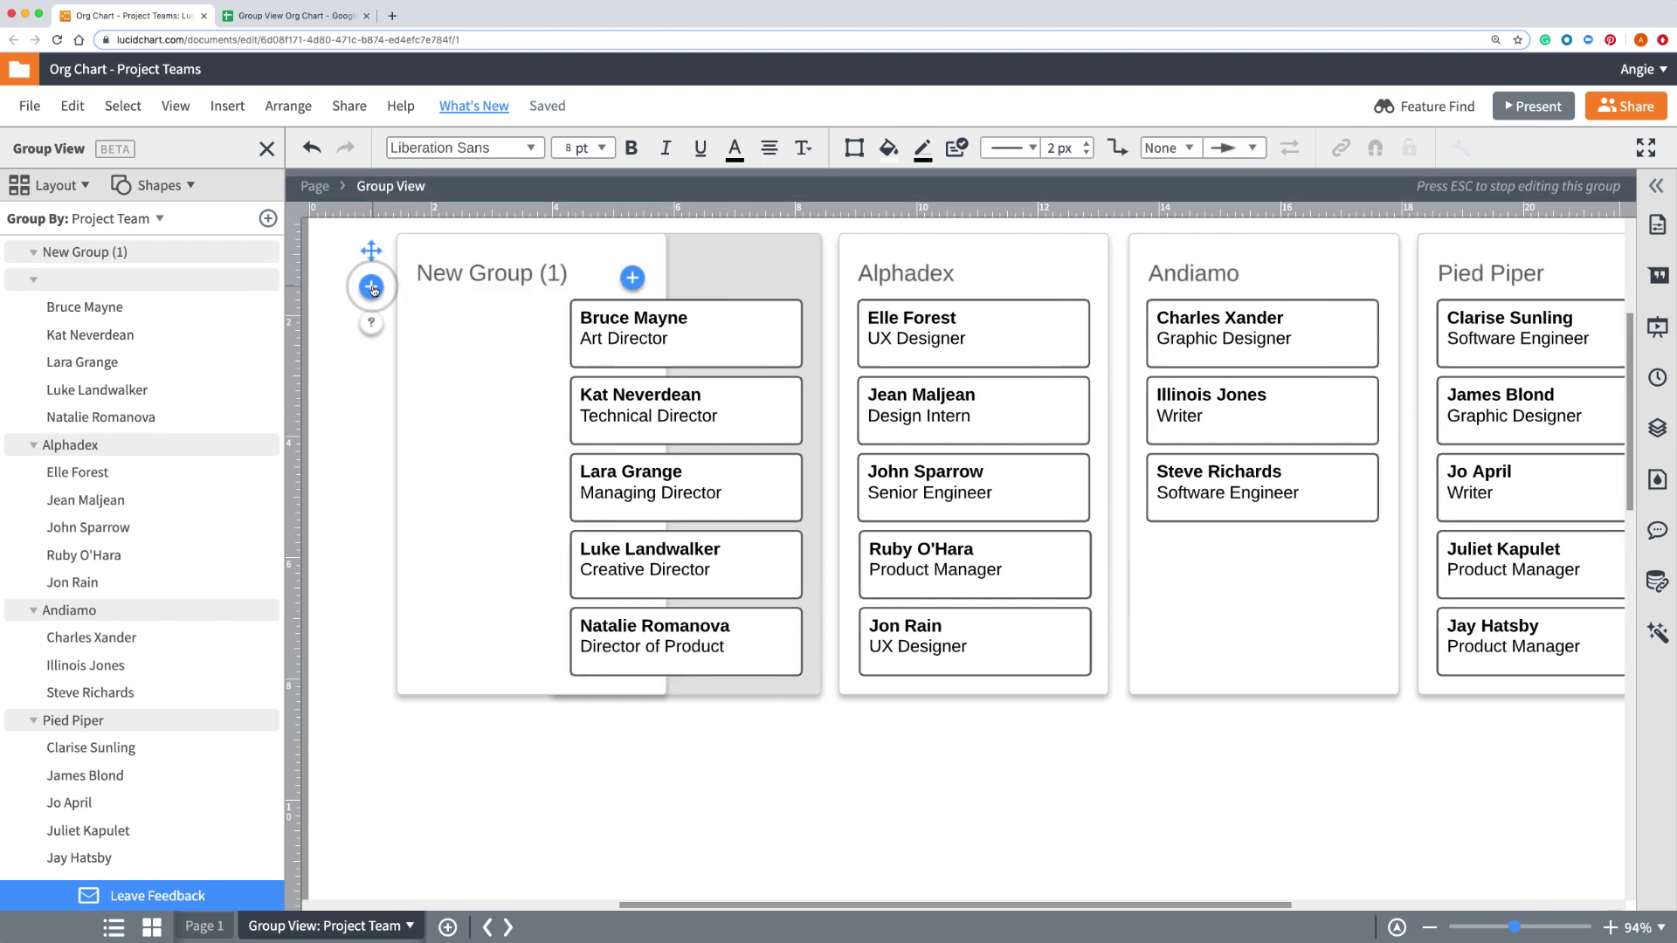
pyautogui.moveTo(1177, 424); pyautogui.dragTo(577, 380)
pyautogui.moveTo(1094, 494); pyautogui.dragTo(599, 423)
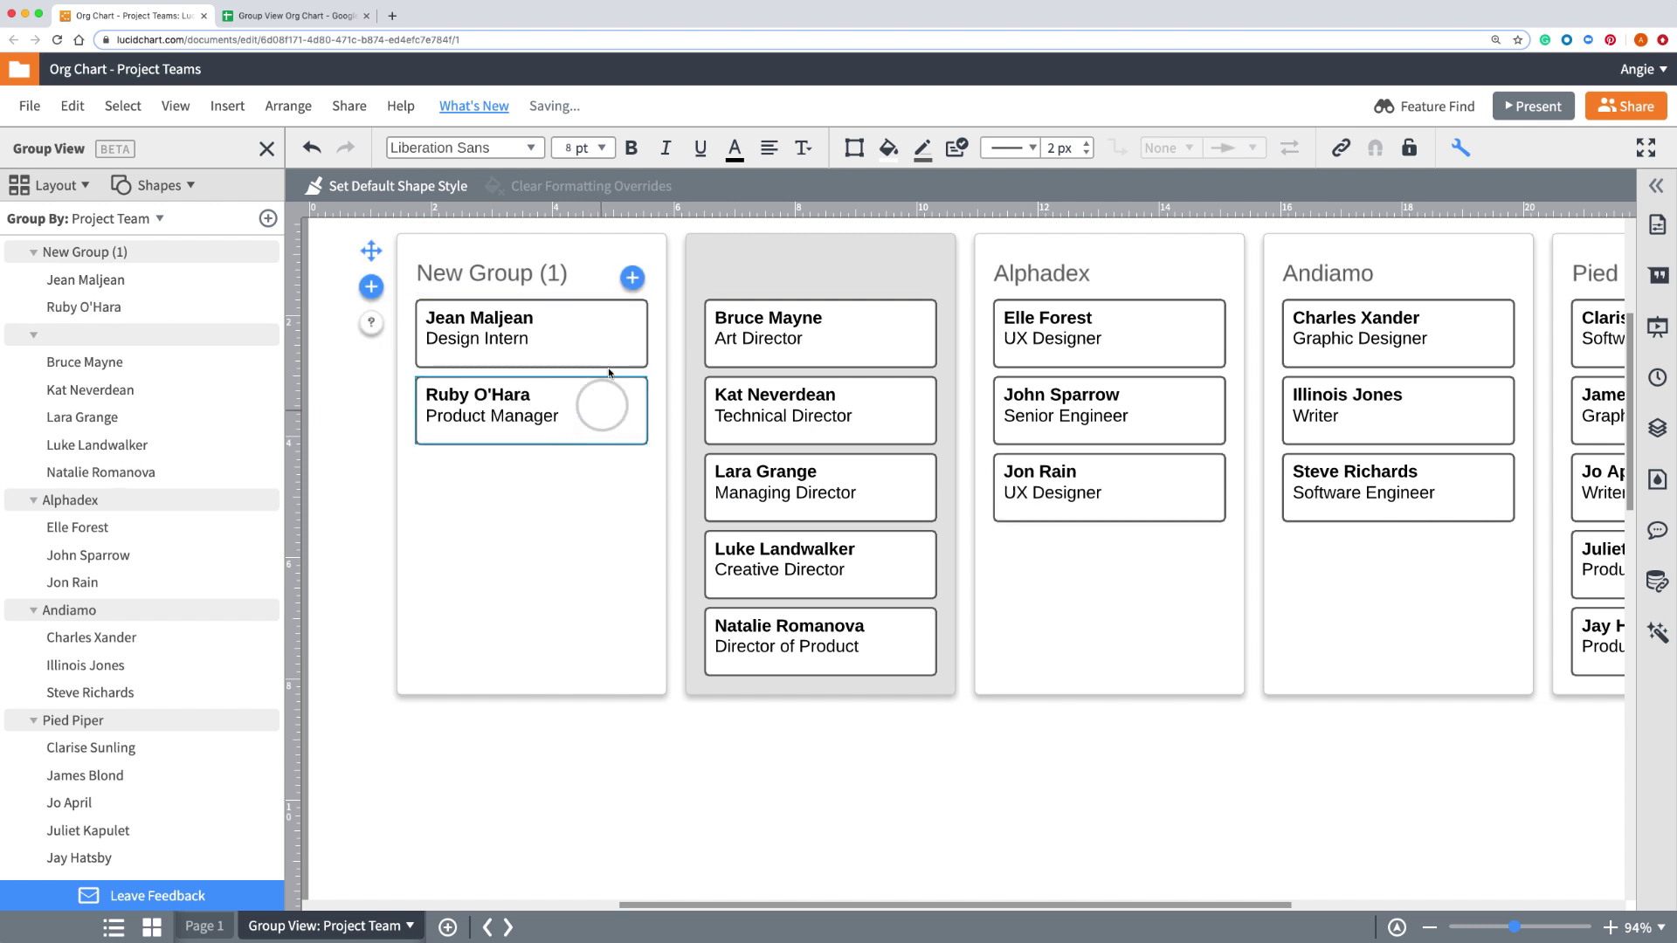
# Add a new employee card named "Someone New!" to the new group.
pyautogui.click(633, 278)
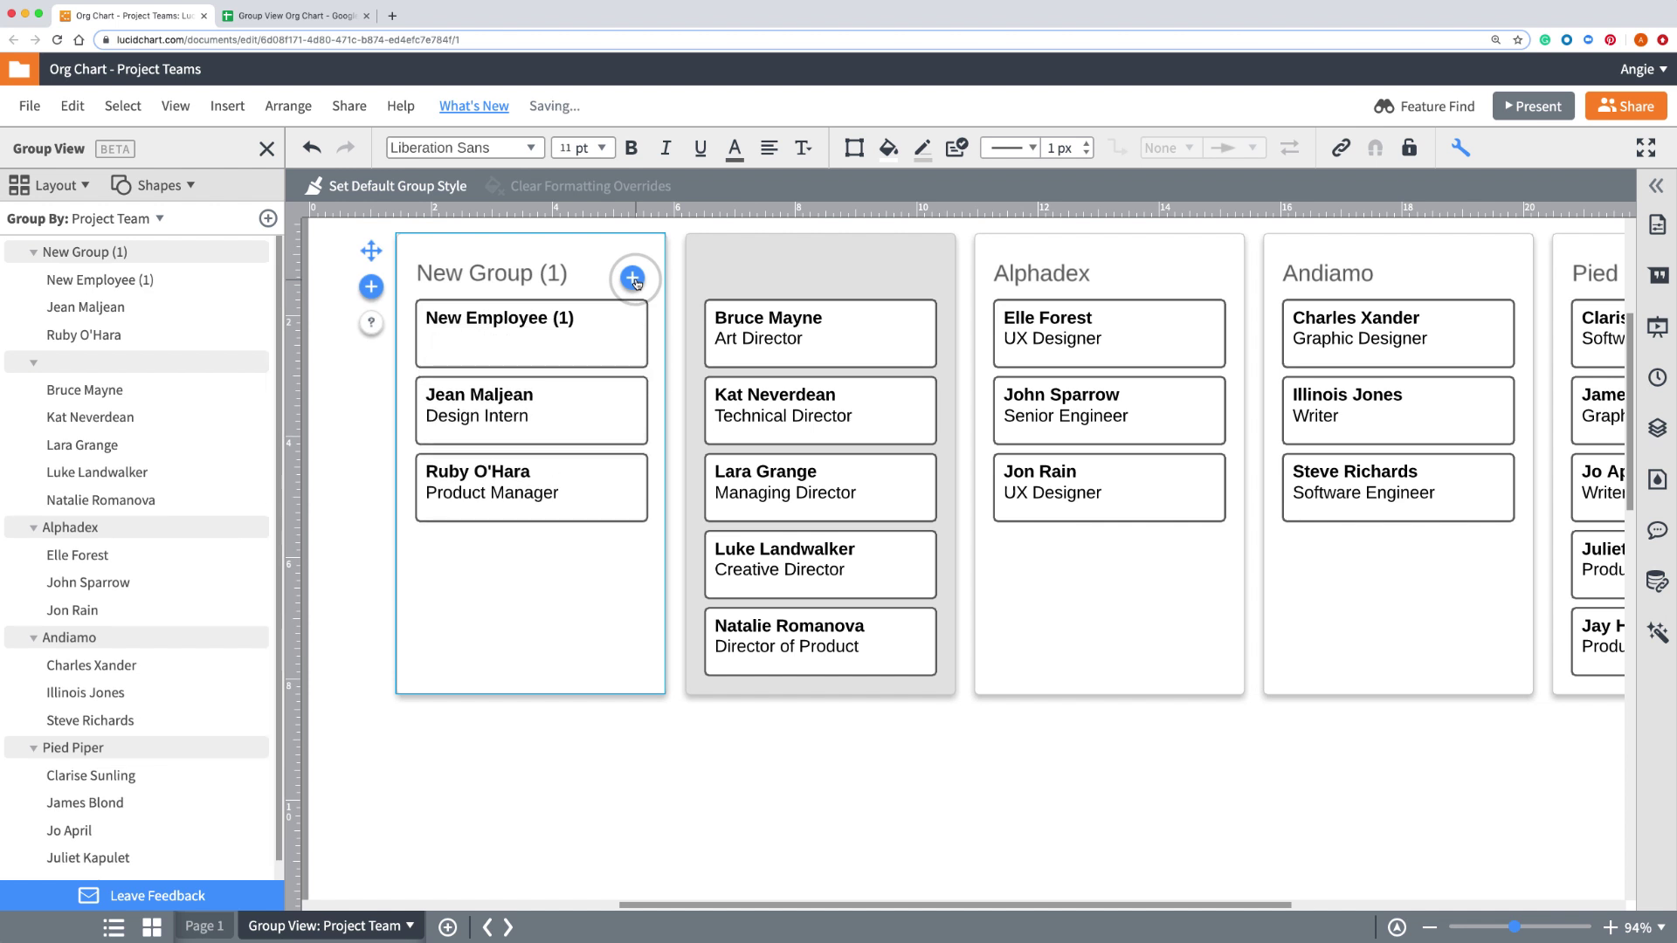
pyautogui.doubleClick(496, 319)
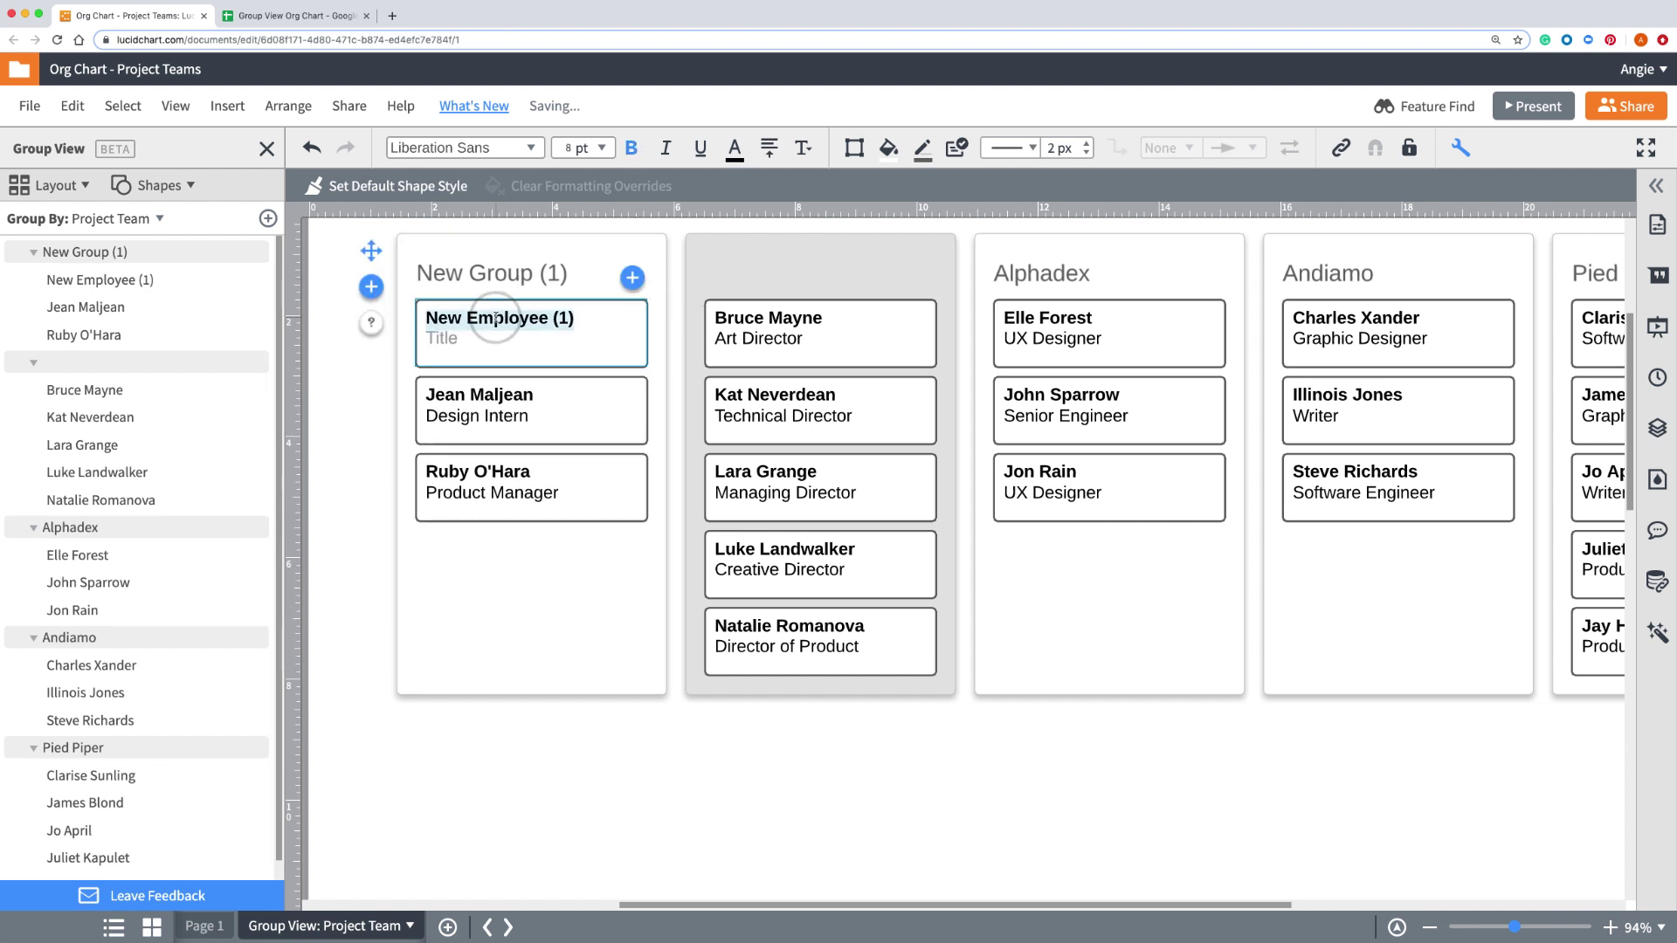
pyautogui.write('Someone New!')
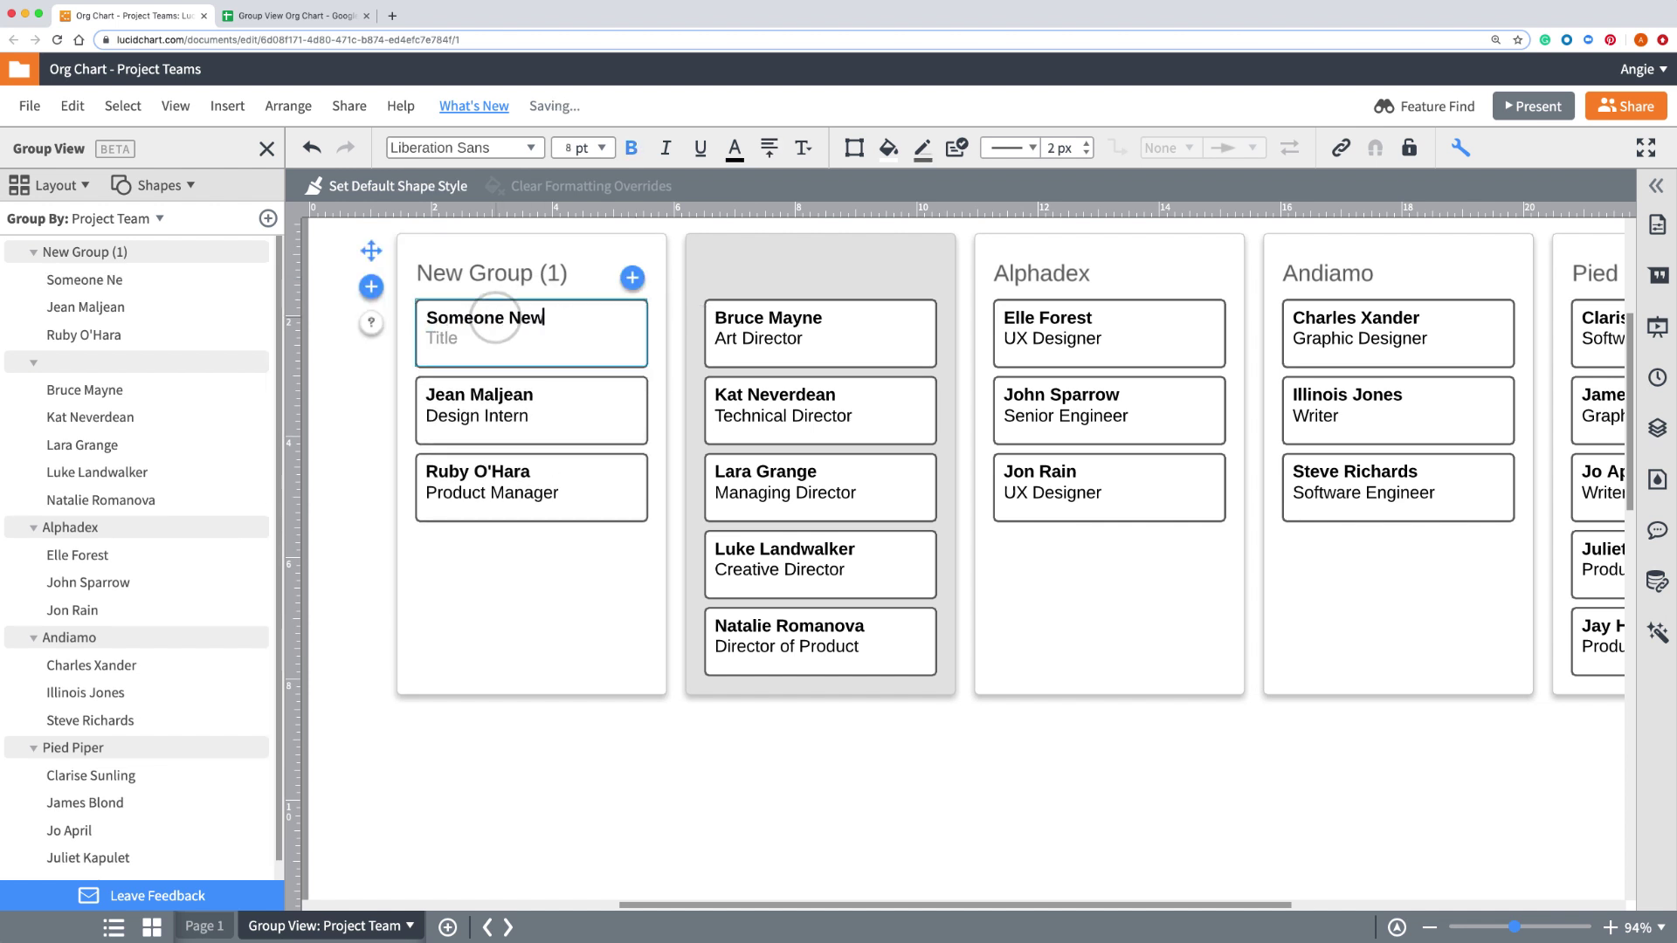
# Rename the new group as "New Project".
pyautogui.doubleClick(496, 274)
pyautogui.write('N')
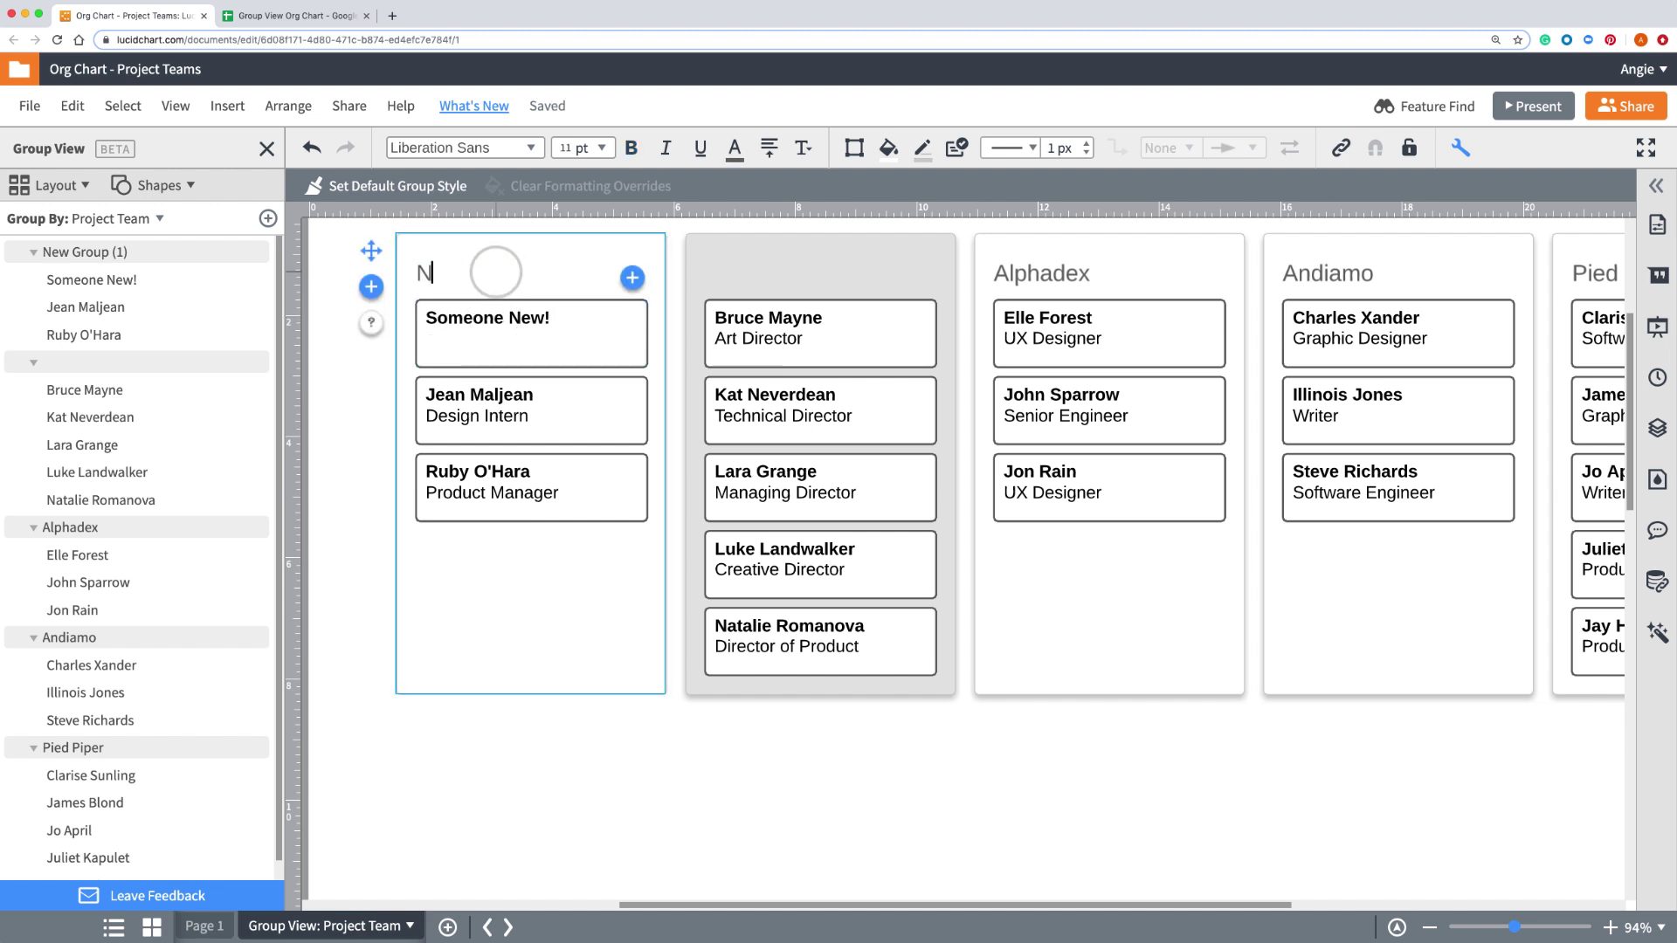
pyautogui.write('ew Project')
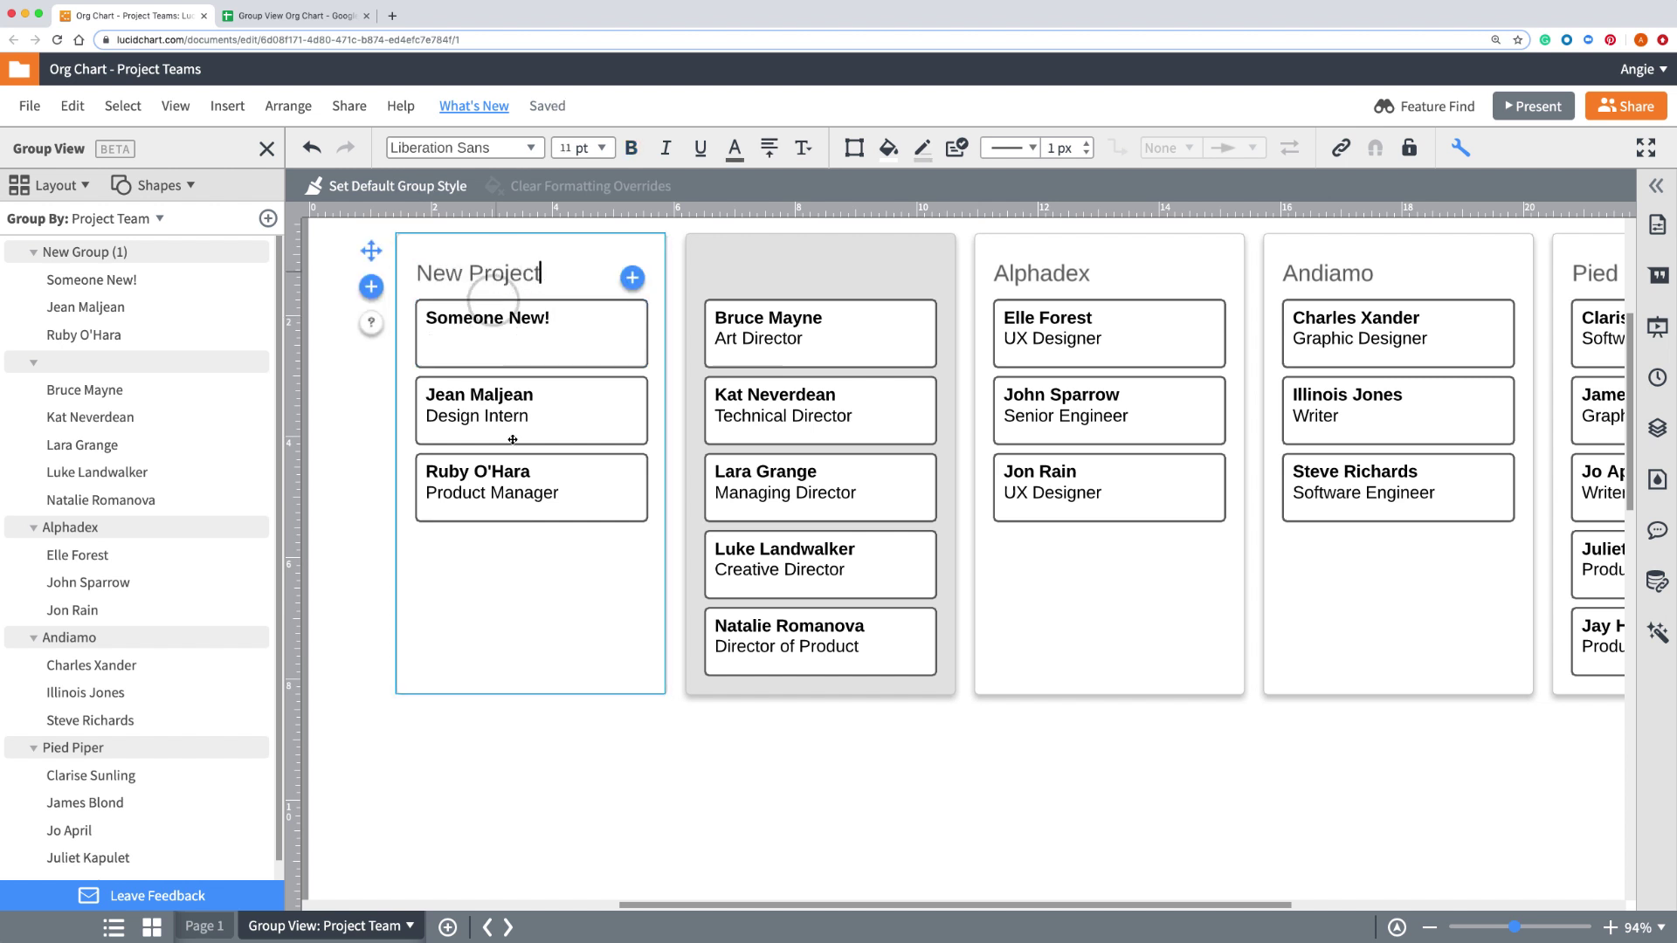
pyautogui.click(539, 569)
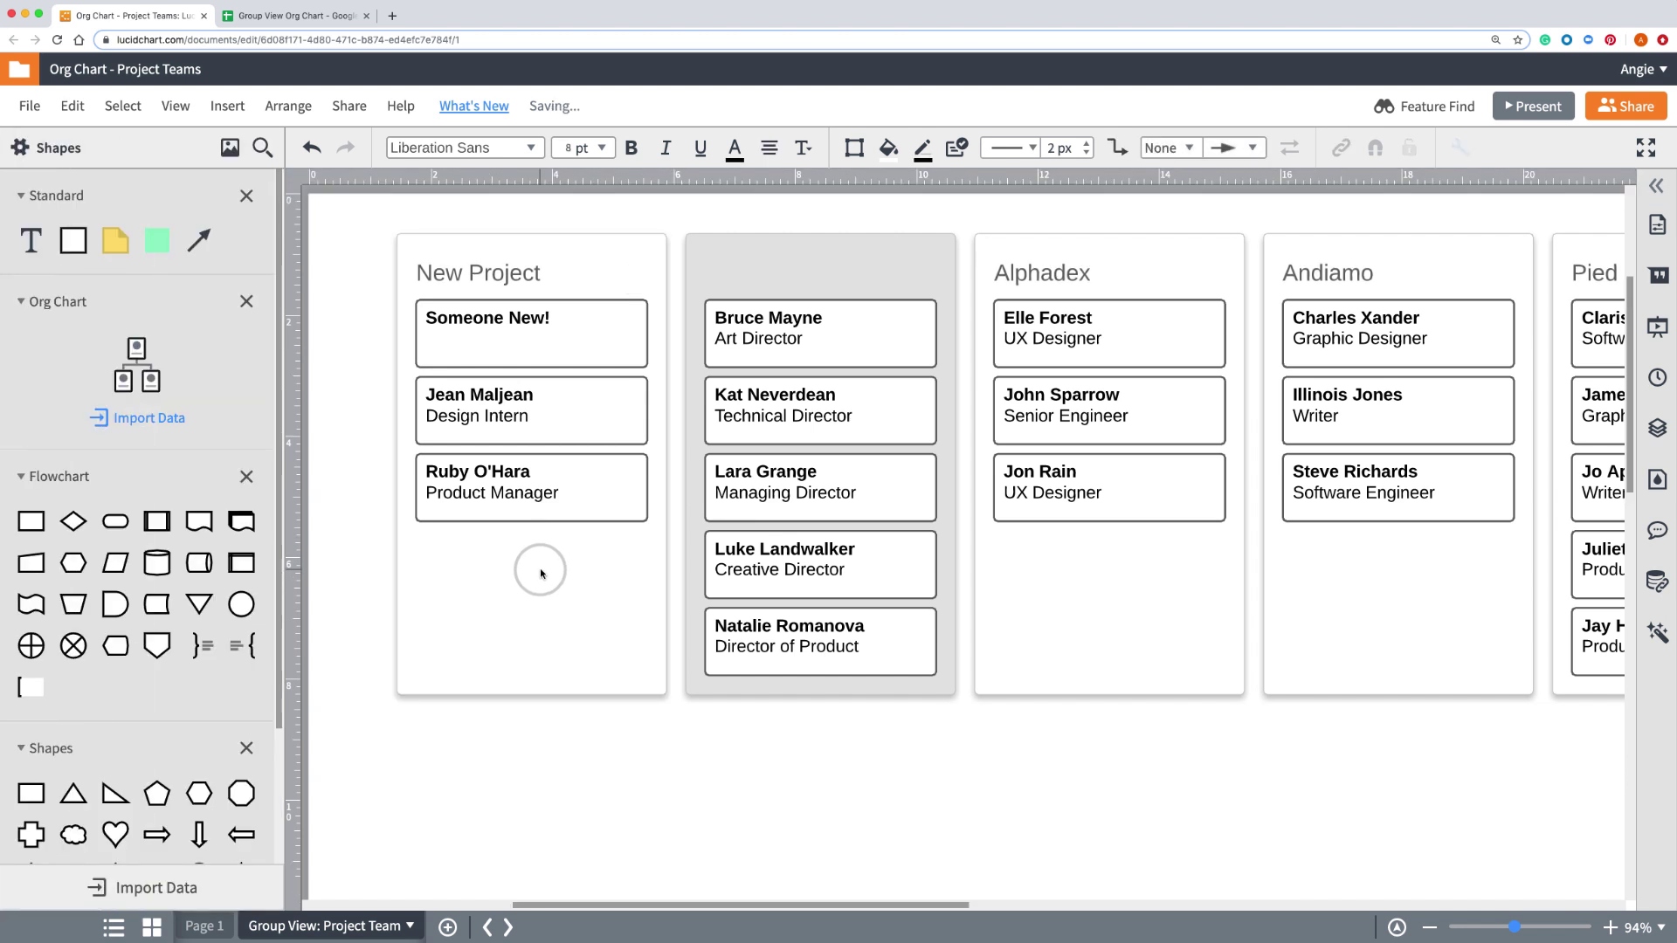
# Delete the "Someone New!" employee card from the New Project group.
pyautogui.click(549, 352)
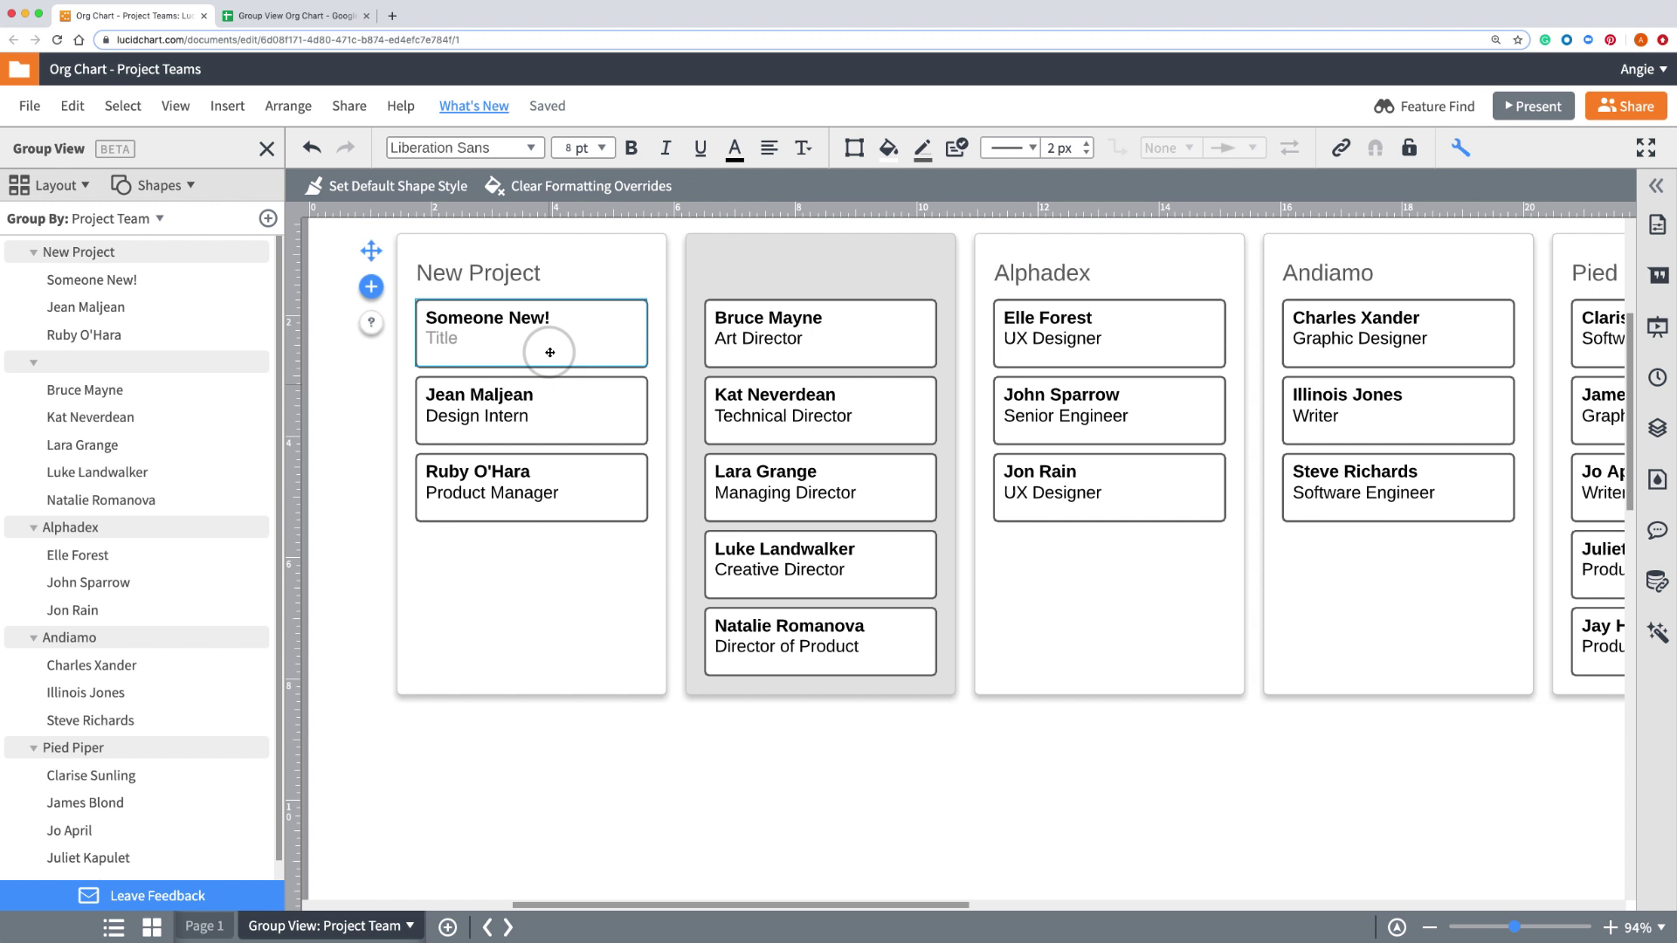
pyautogui.press('Delete')
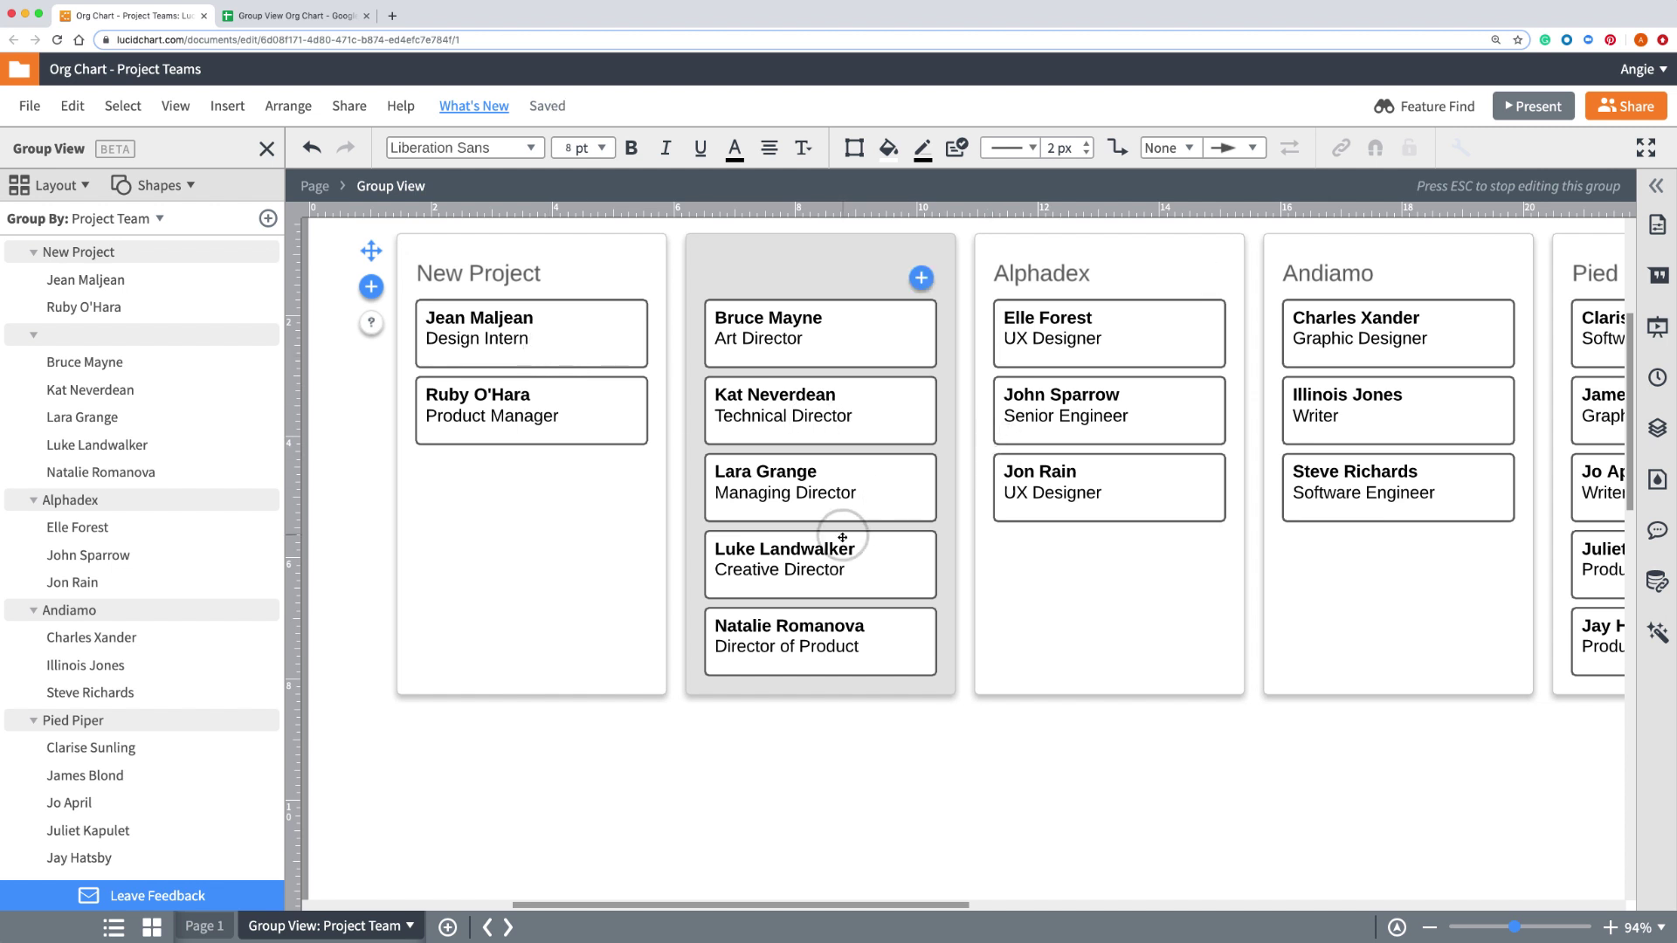
# Move the Creative, Technical, Product and Managing Director cards from the untitled grey group into New Project.
pyautogui.moveTo(842, 538); pyautogui.dragTo(567, 499)
pyautogui.moveTo(804, 576); pyautogui.dragTo(599, 556)
pyautogui.moveTo(778, 480); pyautogui.dragTo(545, 625)
pyautogui.moveTo(767, 409); pyautogui.dragTo(499, 510)
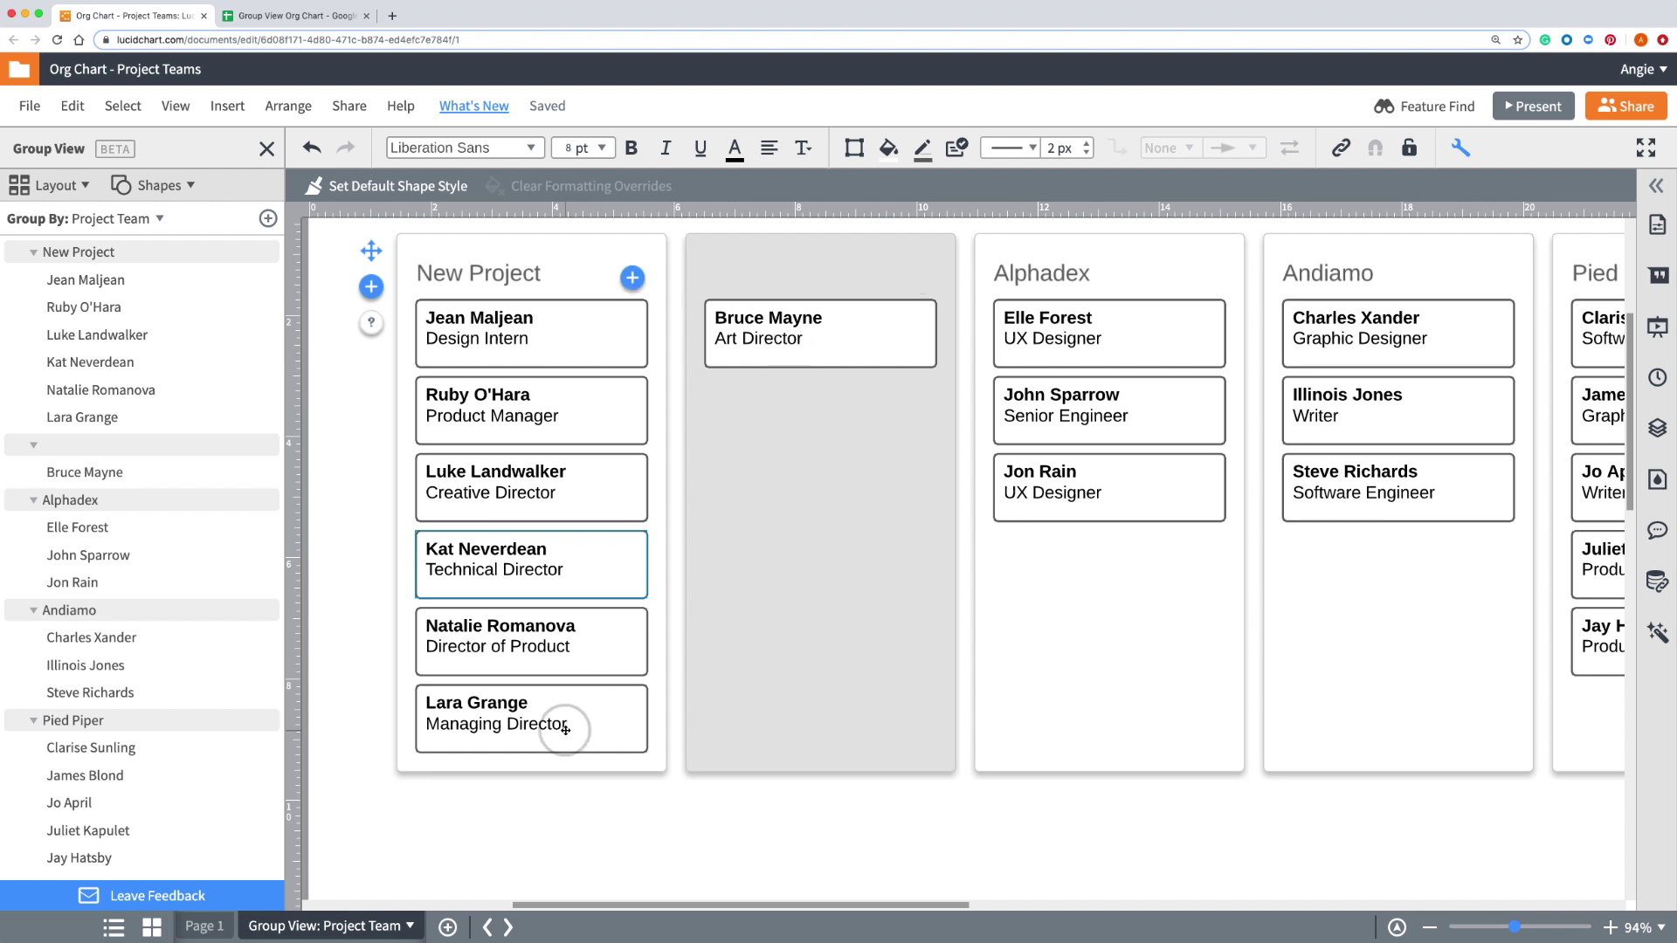
# Return the four director cards from New Project to the untitled grey group.
pyautogui.moveTo(570, 725); pyautogui.dragTo(801, 550)
pyautogui.moveTo(529, 646); pyautogui.dragTo(751, 533)
pyautogui.moveTo(546, 563); pyautogui.dragTo(714, 559)
pyautogui.moveTo(555, 491); pyautogui.dragTo(752, 599)
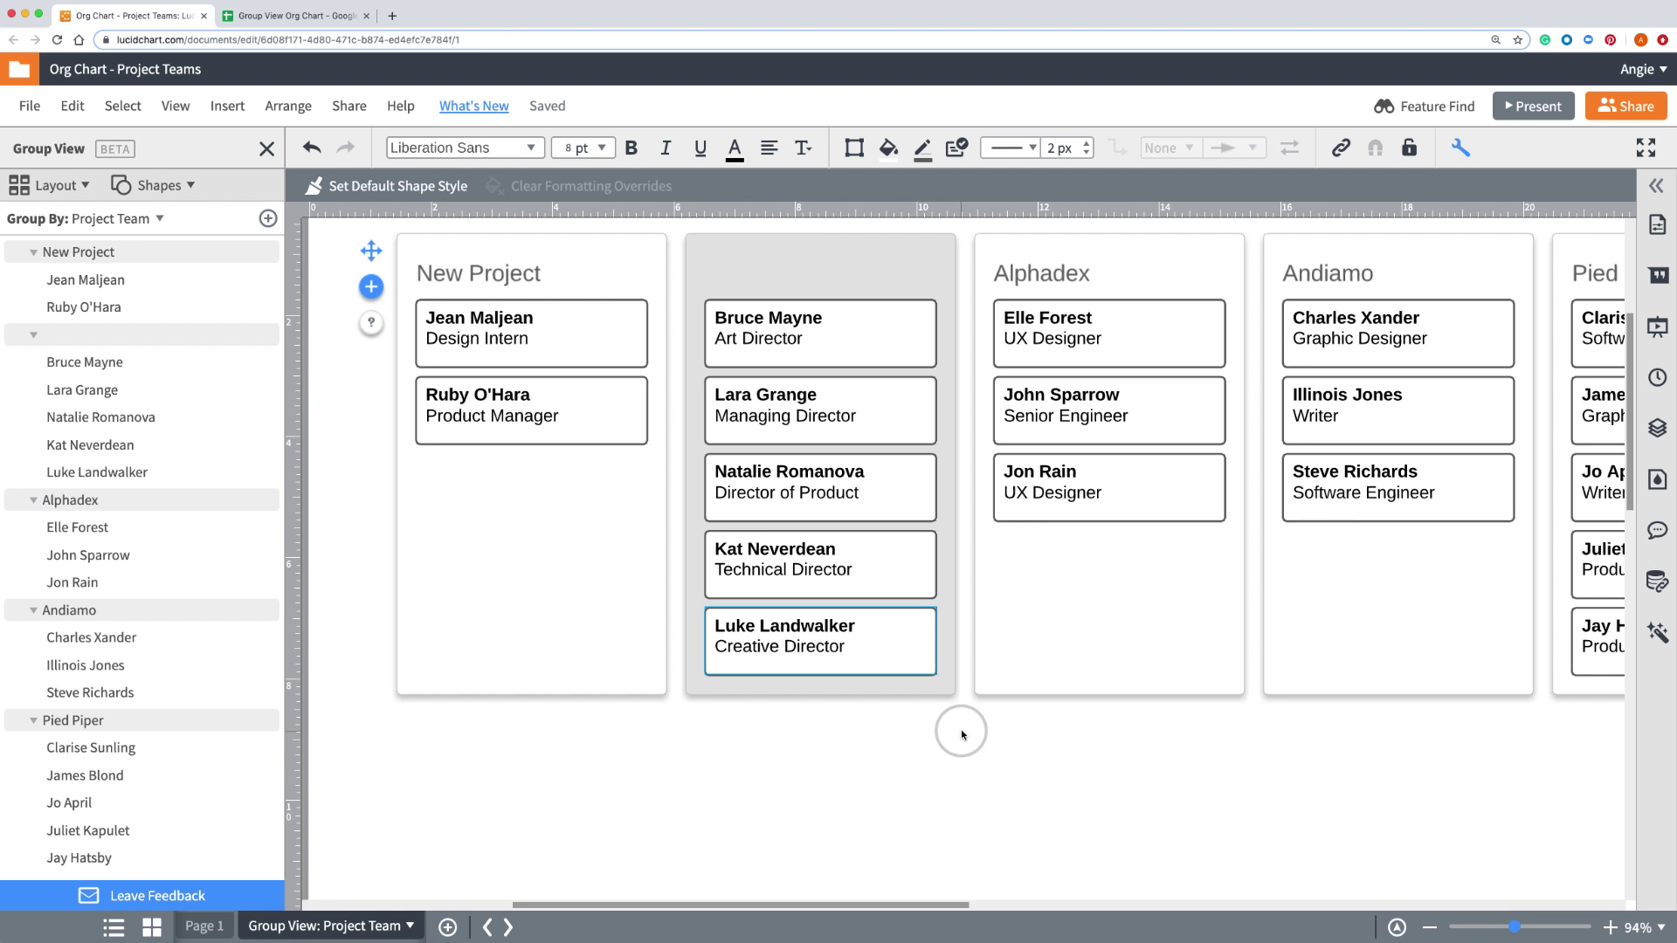
# Give the Design Intern and Product Manager cards in the New Project group a dark grey fill and white text.
pyautogui.click(554, 385)
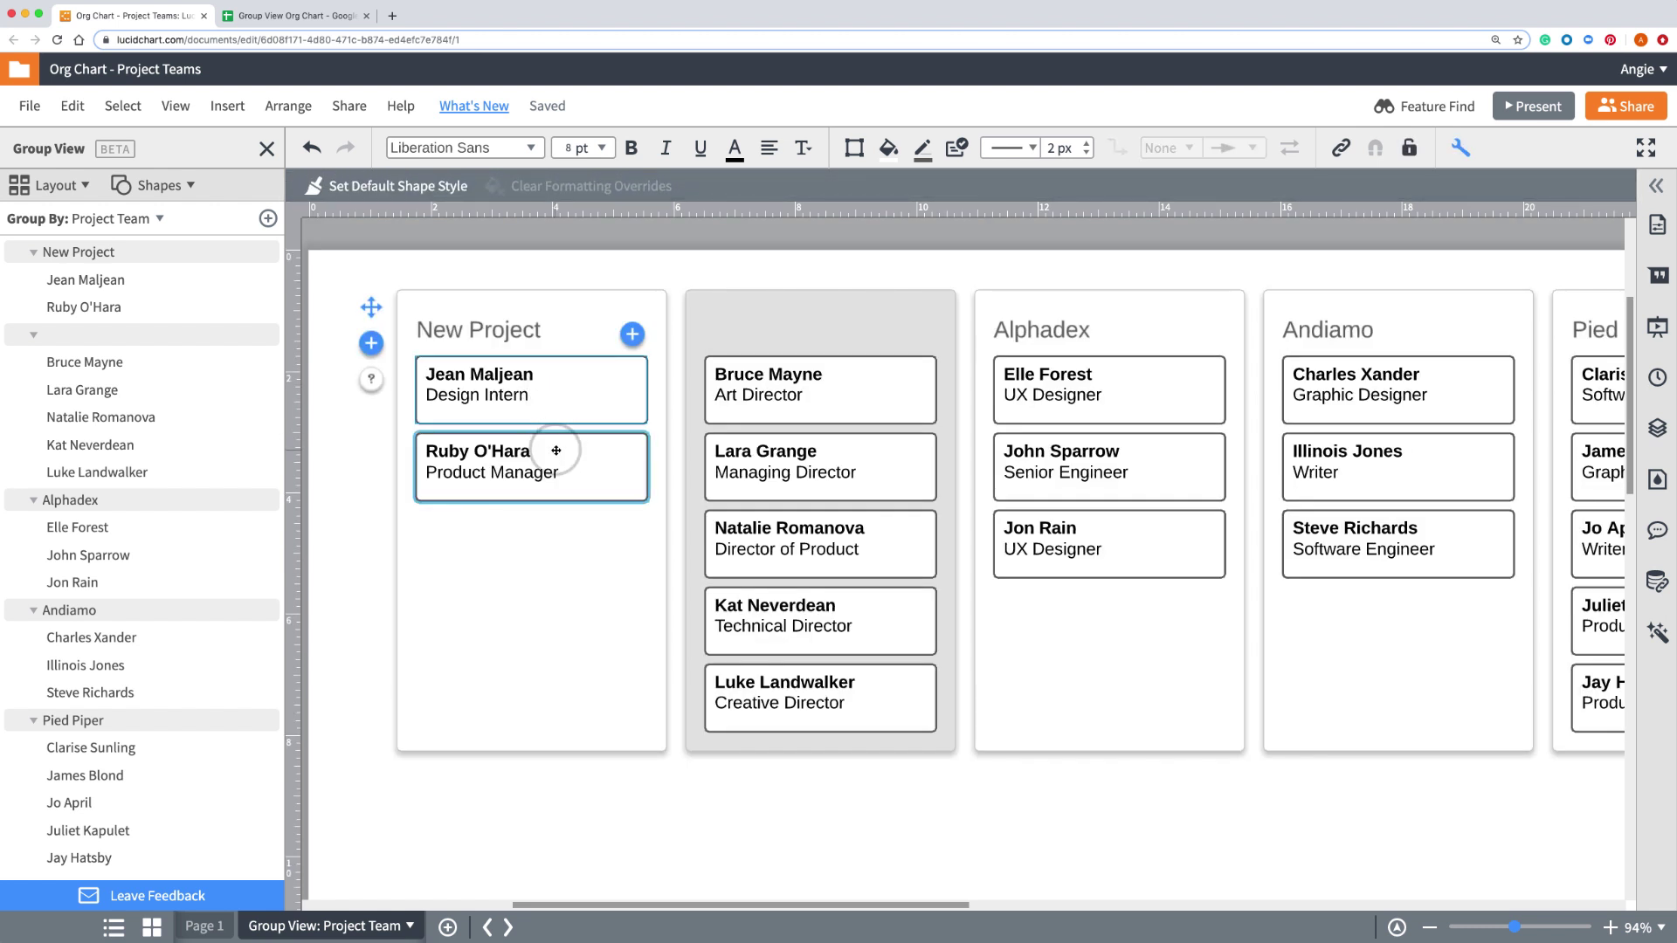
pyautogui.keyDown('shift'); pyautogui.click(585, 473); pyautogui.keyUp('shift')
pyautogui.click(888, 147)
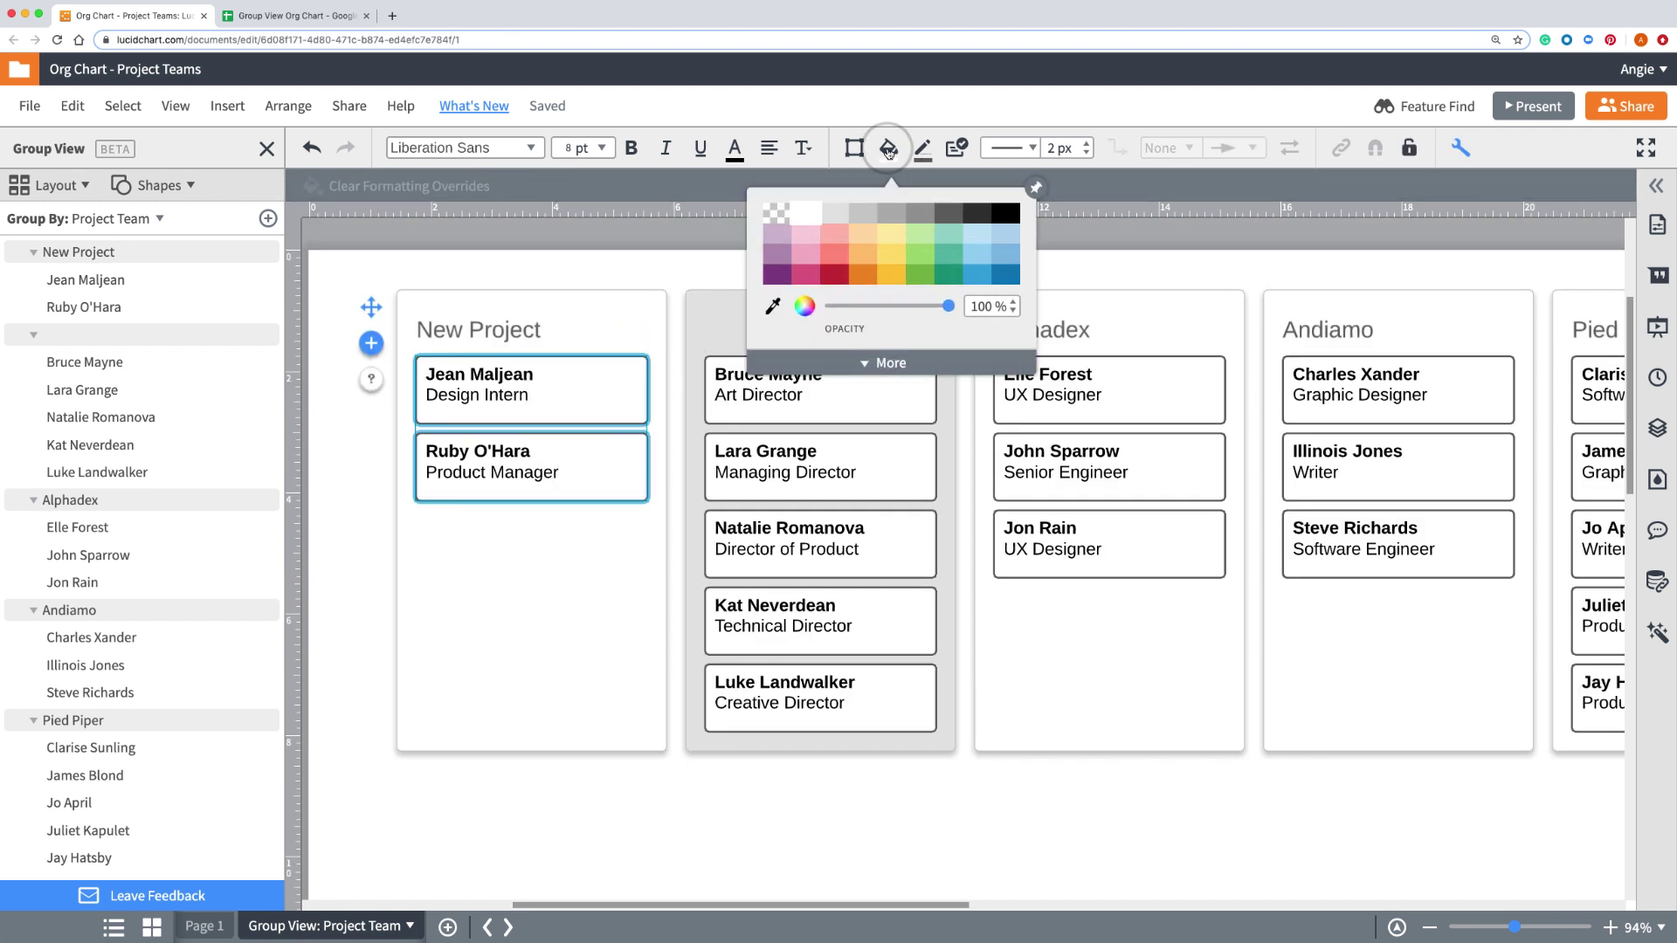
pyautogui.click(881, 218)
pyautogui.click(873, 226)
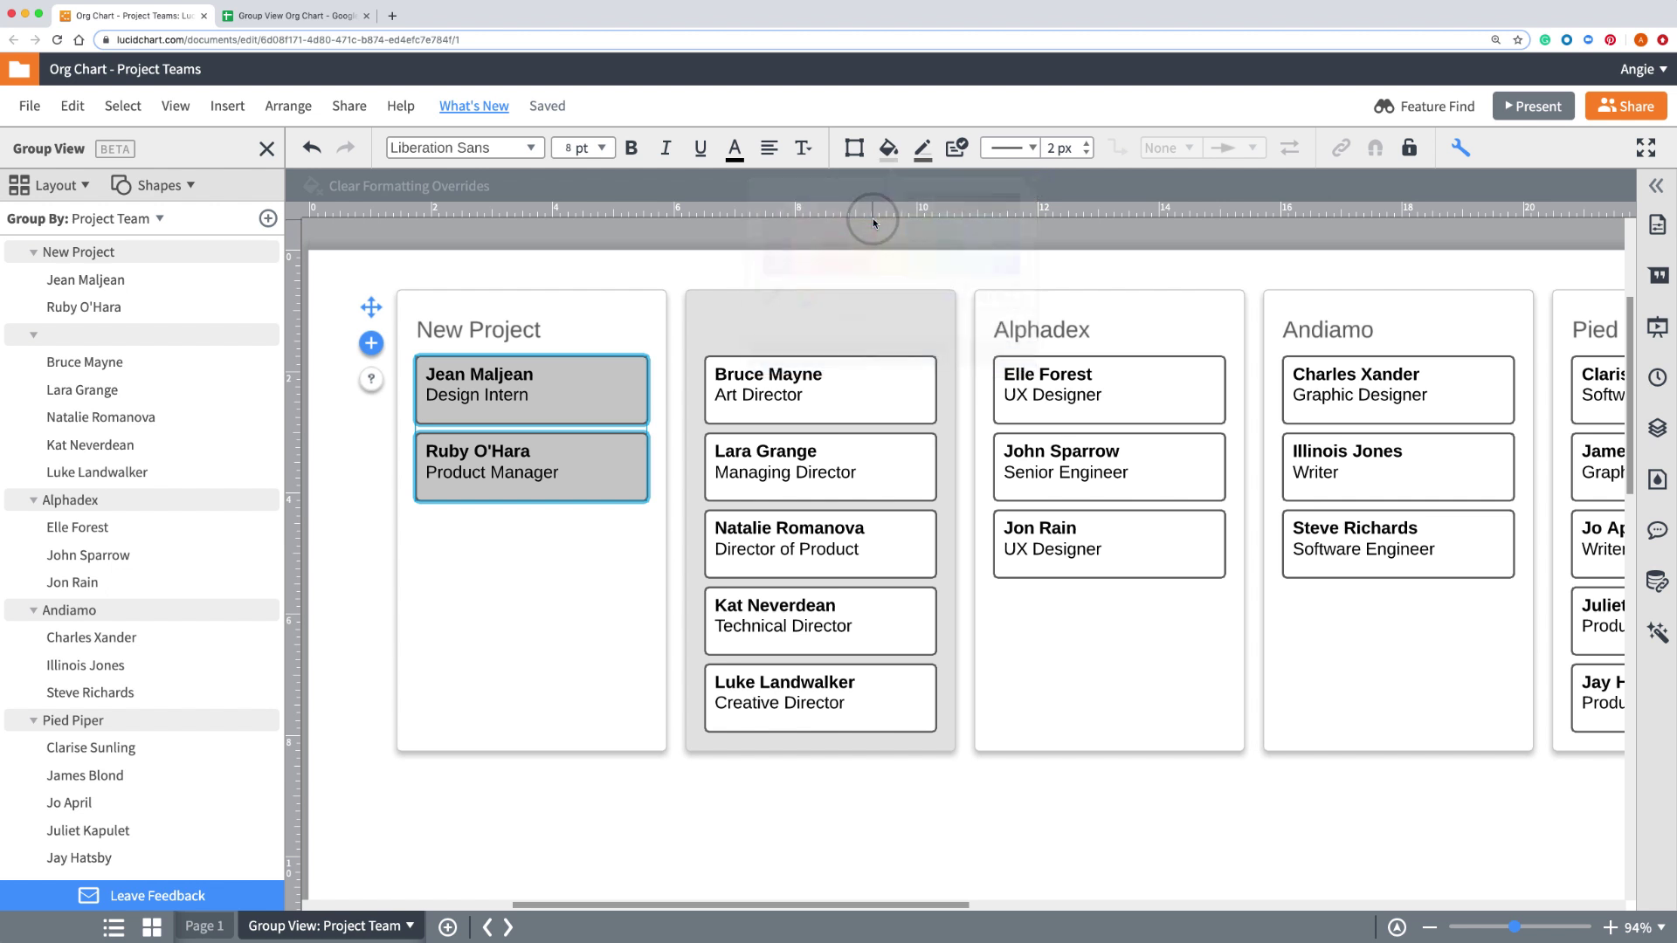
pyautogui.click(735, 148)
pyautogui.click(652, 253)
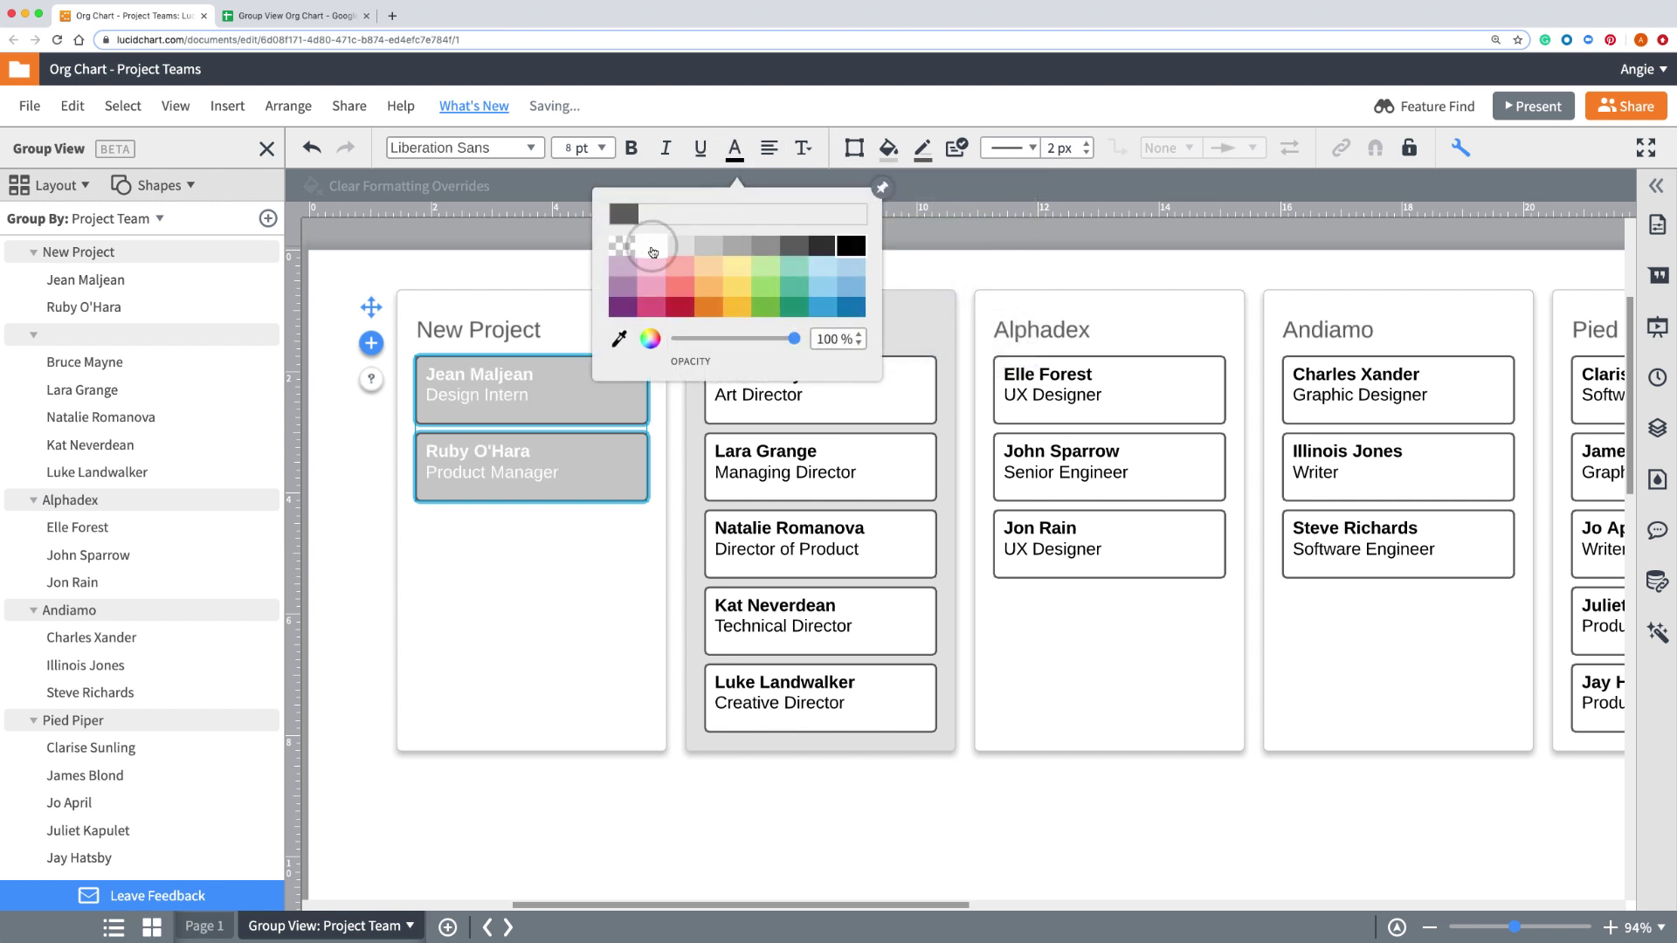
pyautogui.click(888, 148)
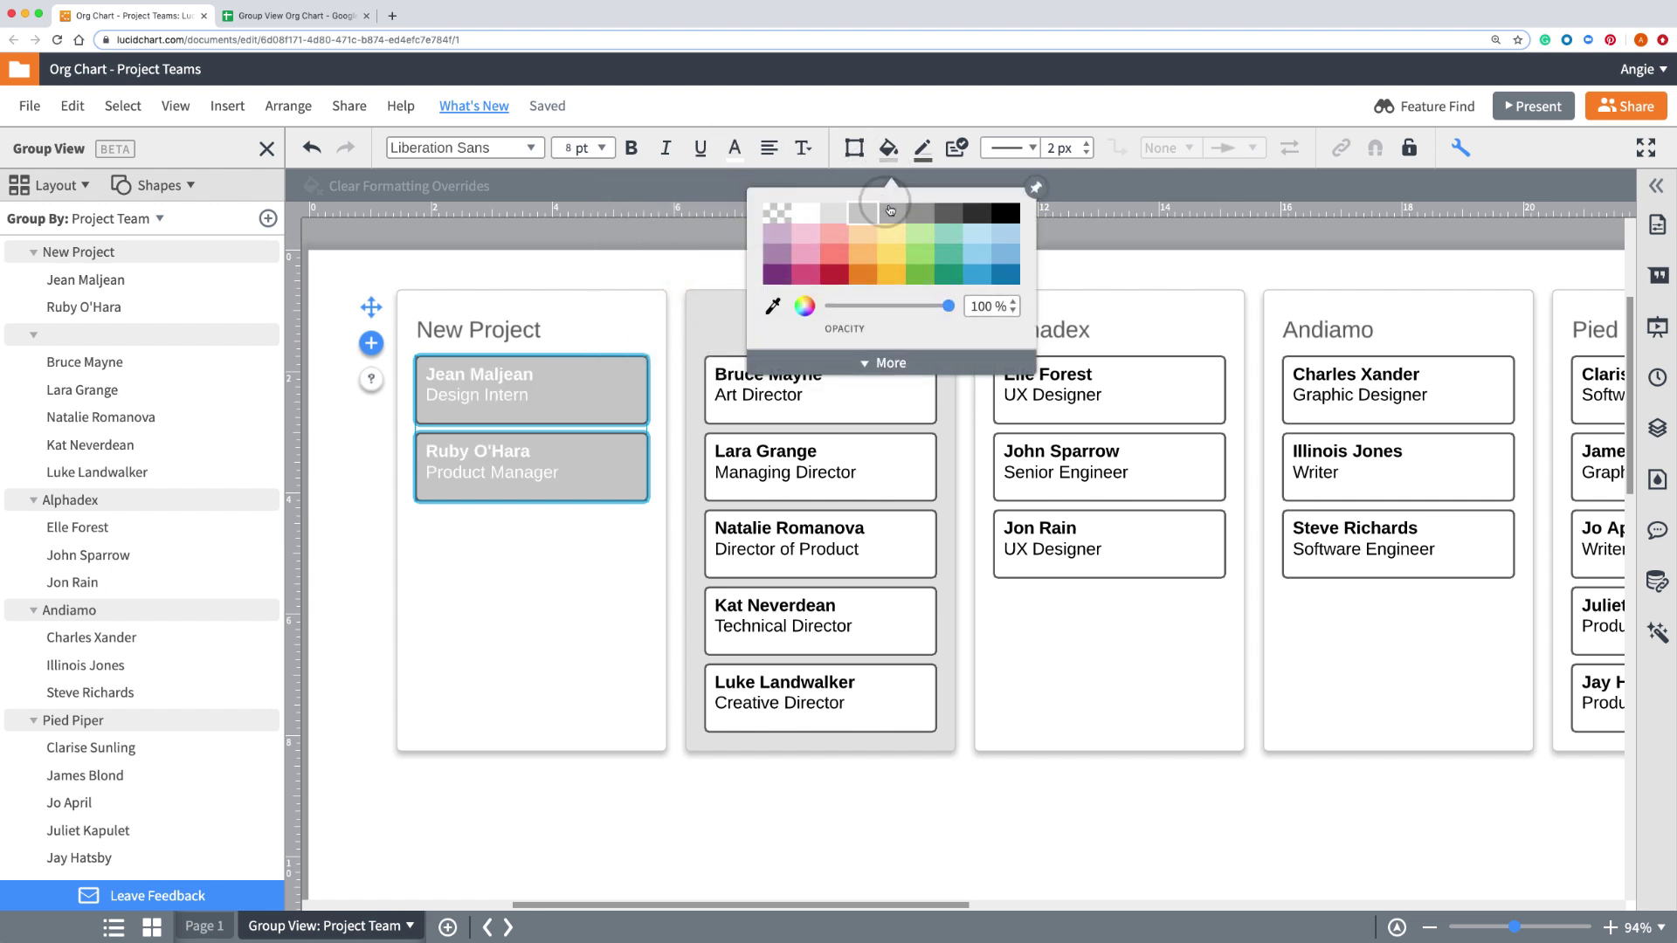
pyautogui.click(949, 213)
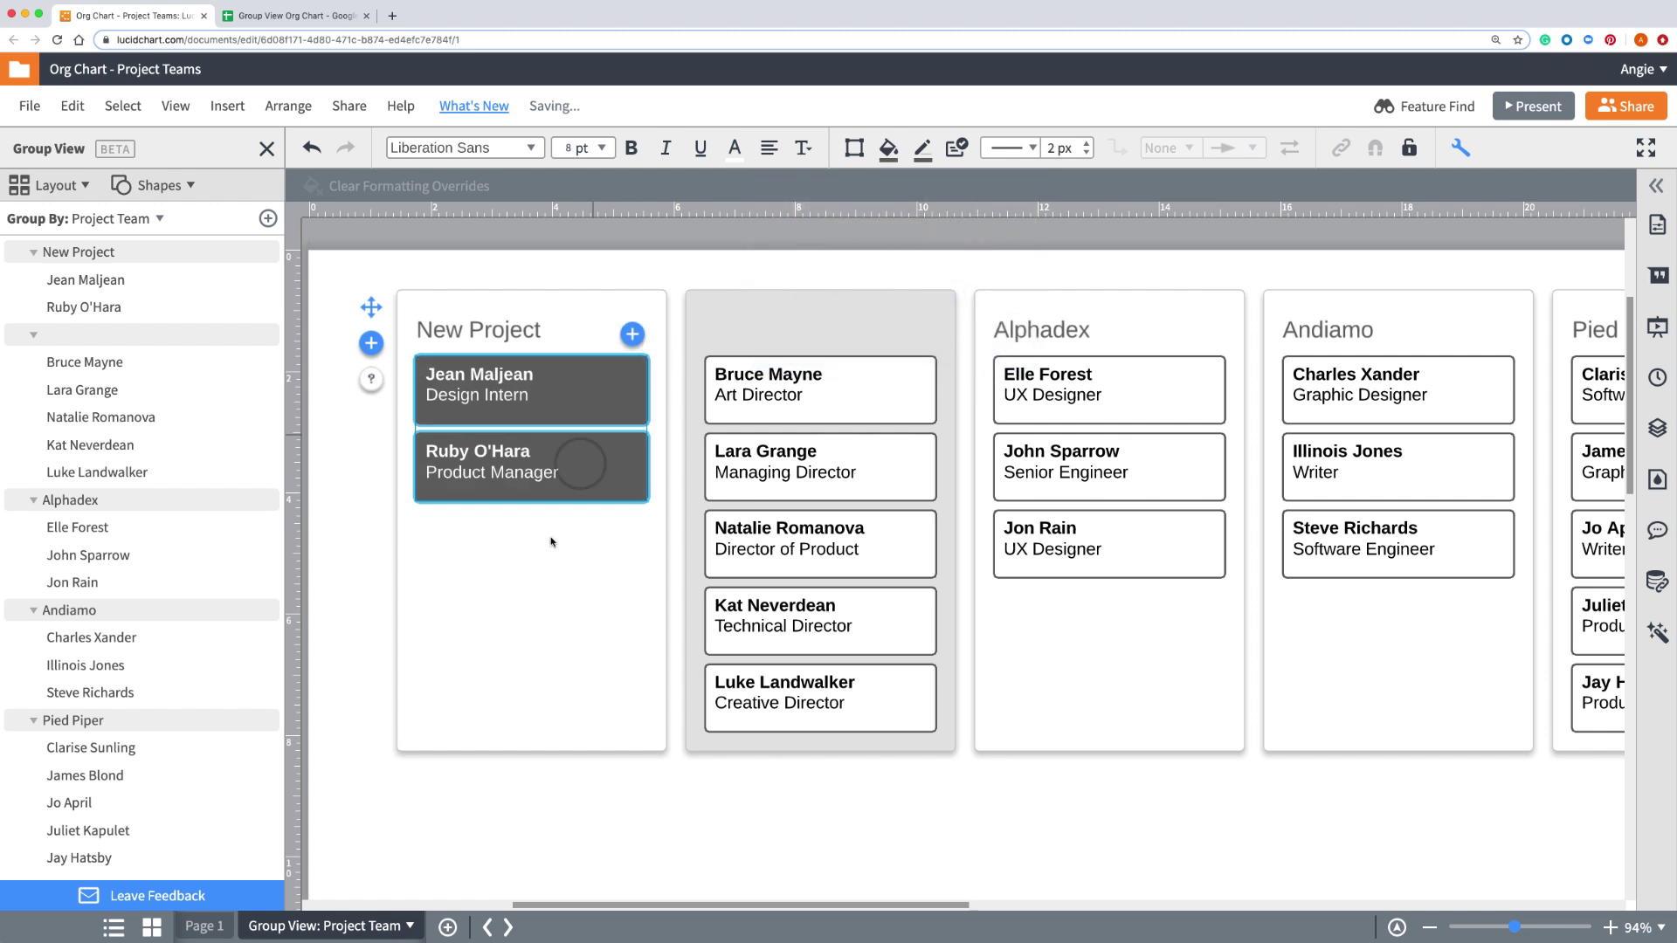
# Set the style of the Design Intern card in New Project as the default shape style for all employee cards.
pyautogui.click(556, 482)
pyautogui.click(564, 401)
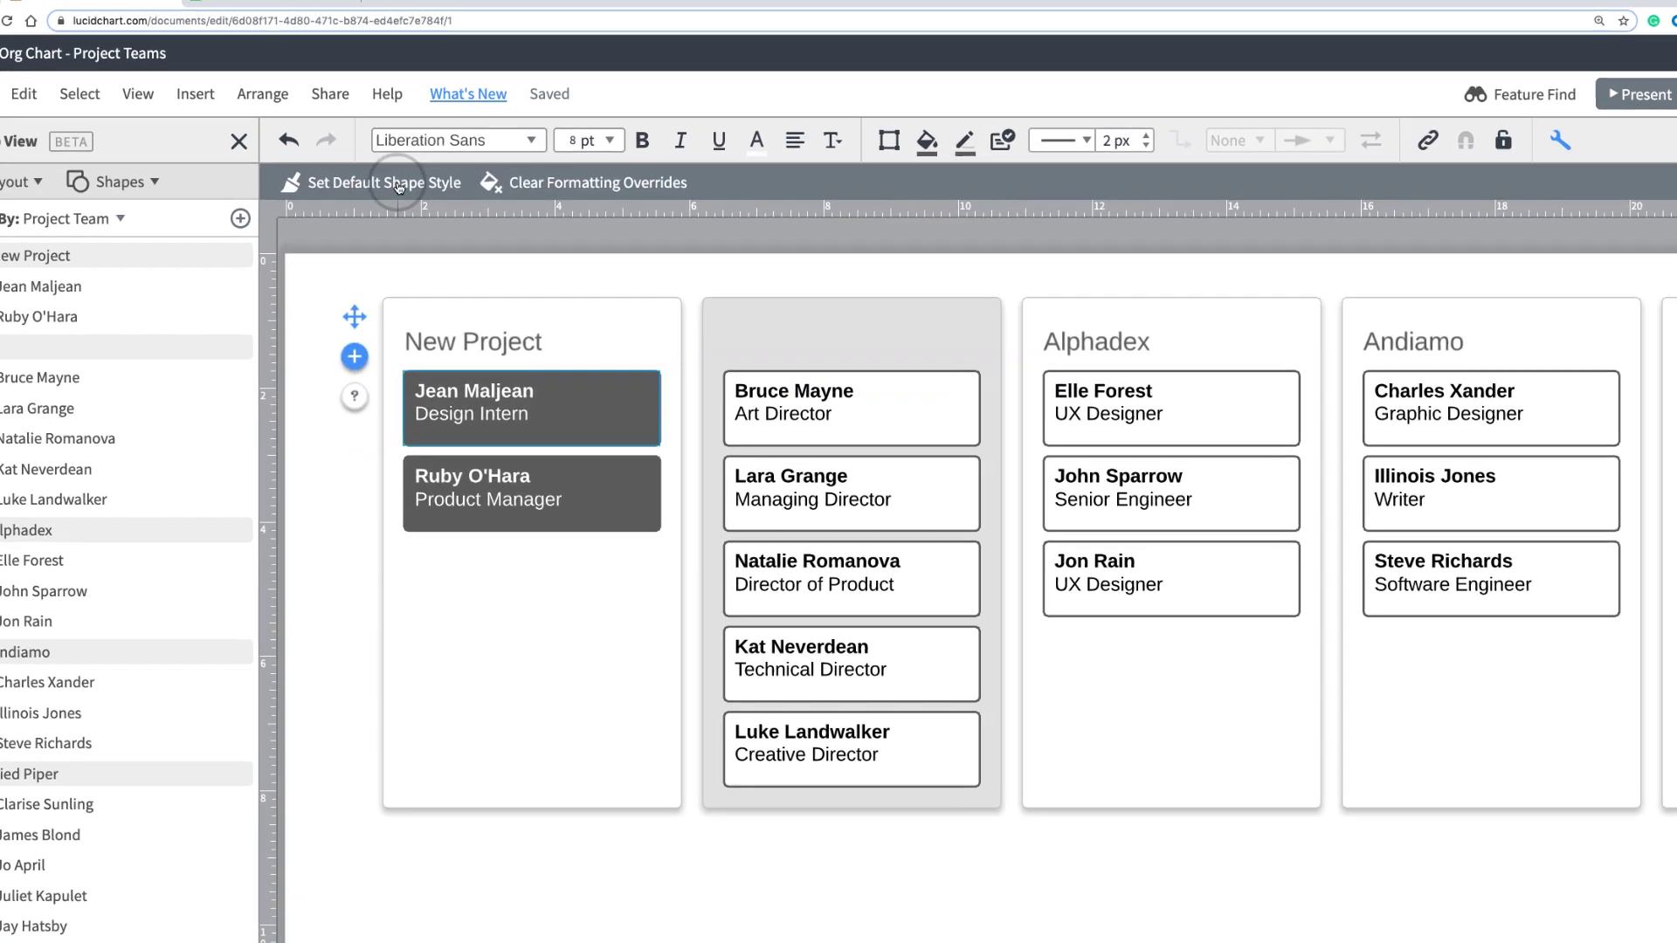
pyautogui.click(398, 186)
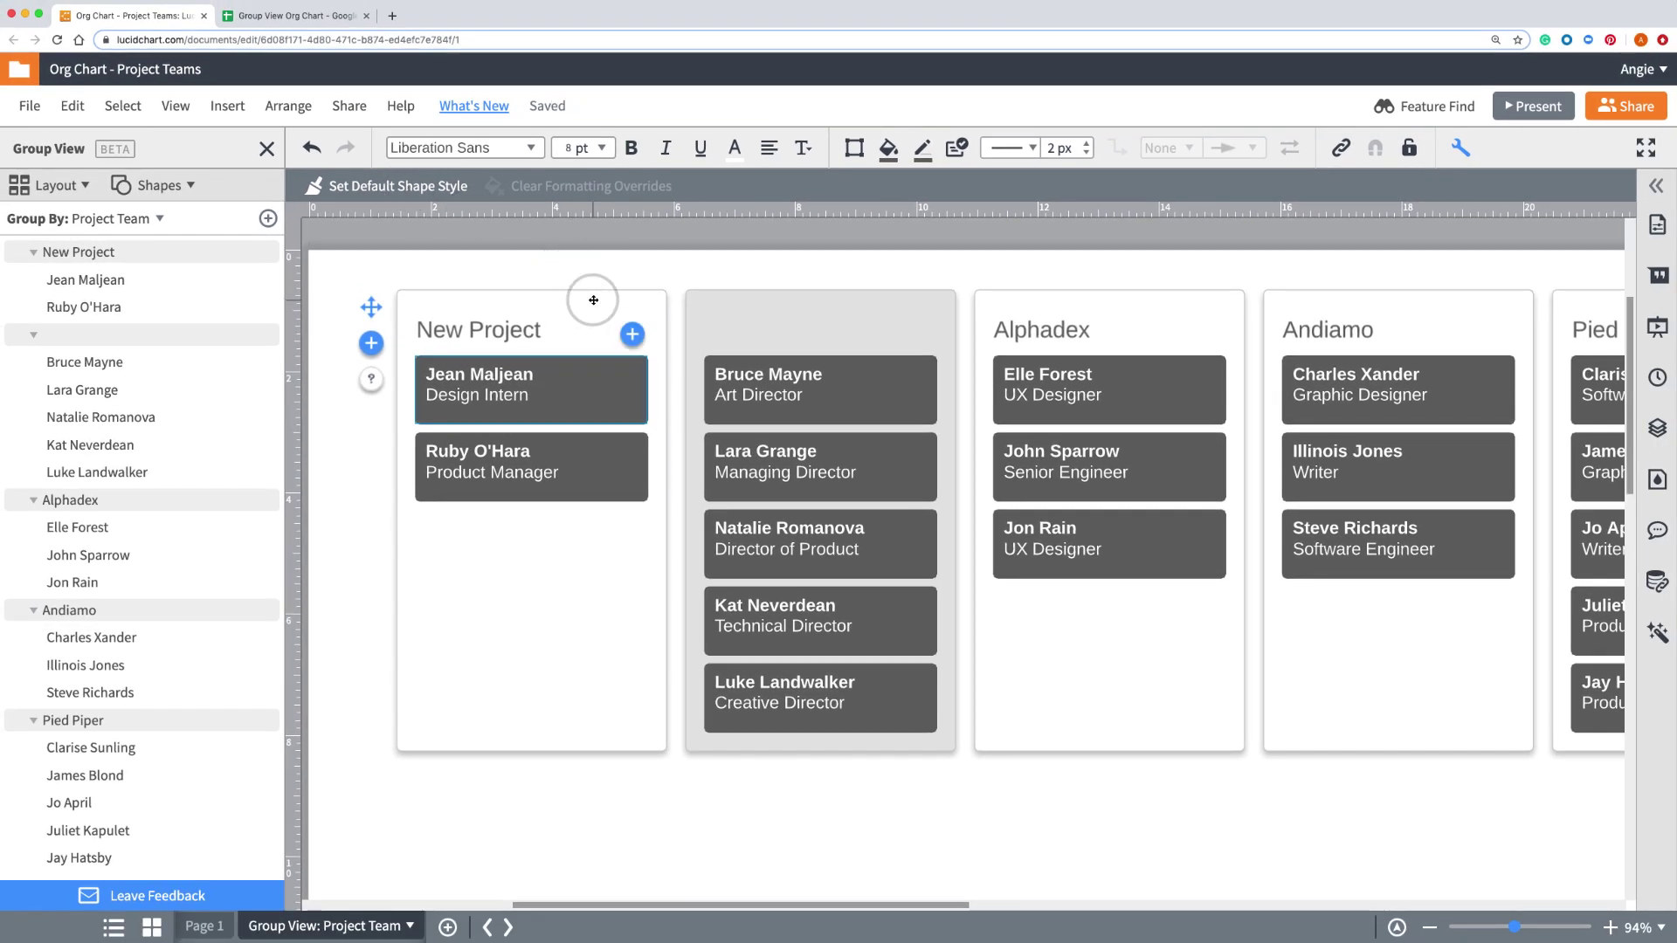
# Fill the New Project group's background with light grey.
pyautogui.click(593, 300)
pyautogui.click(888, 148)
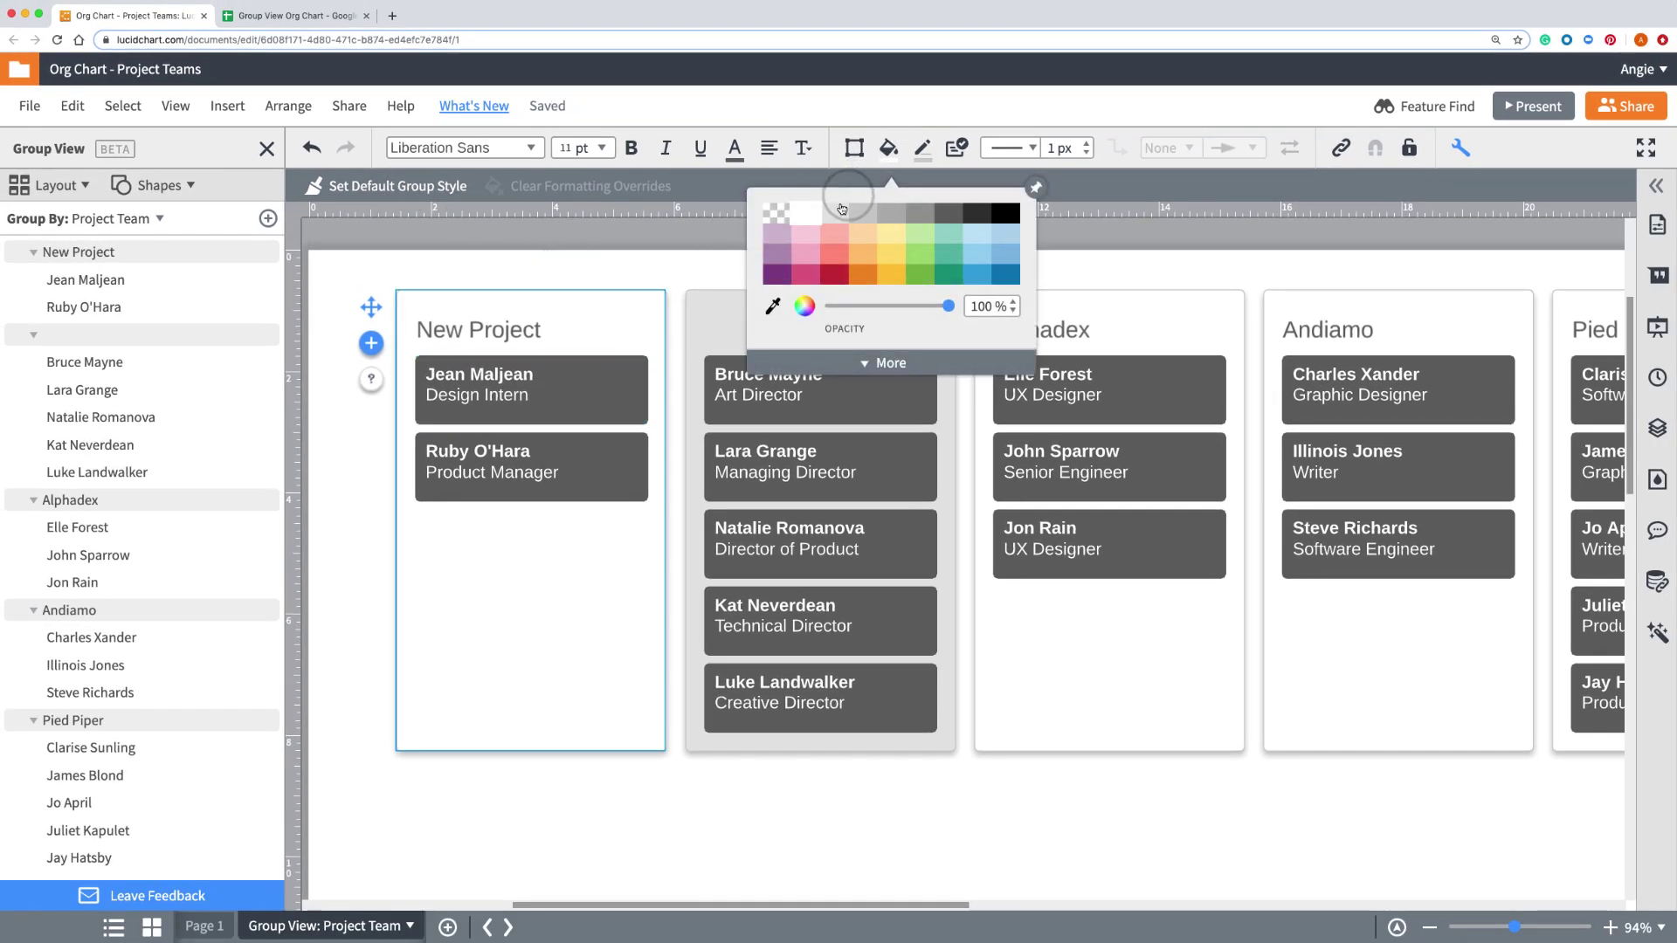
pyautogui.click(841, 209)
pyautogui.doubleClick(595, 589)
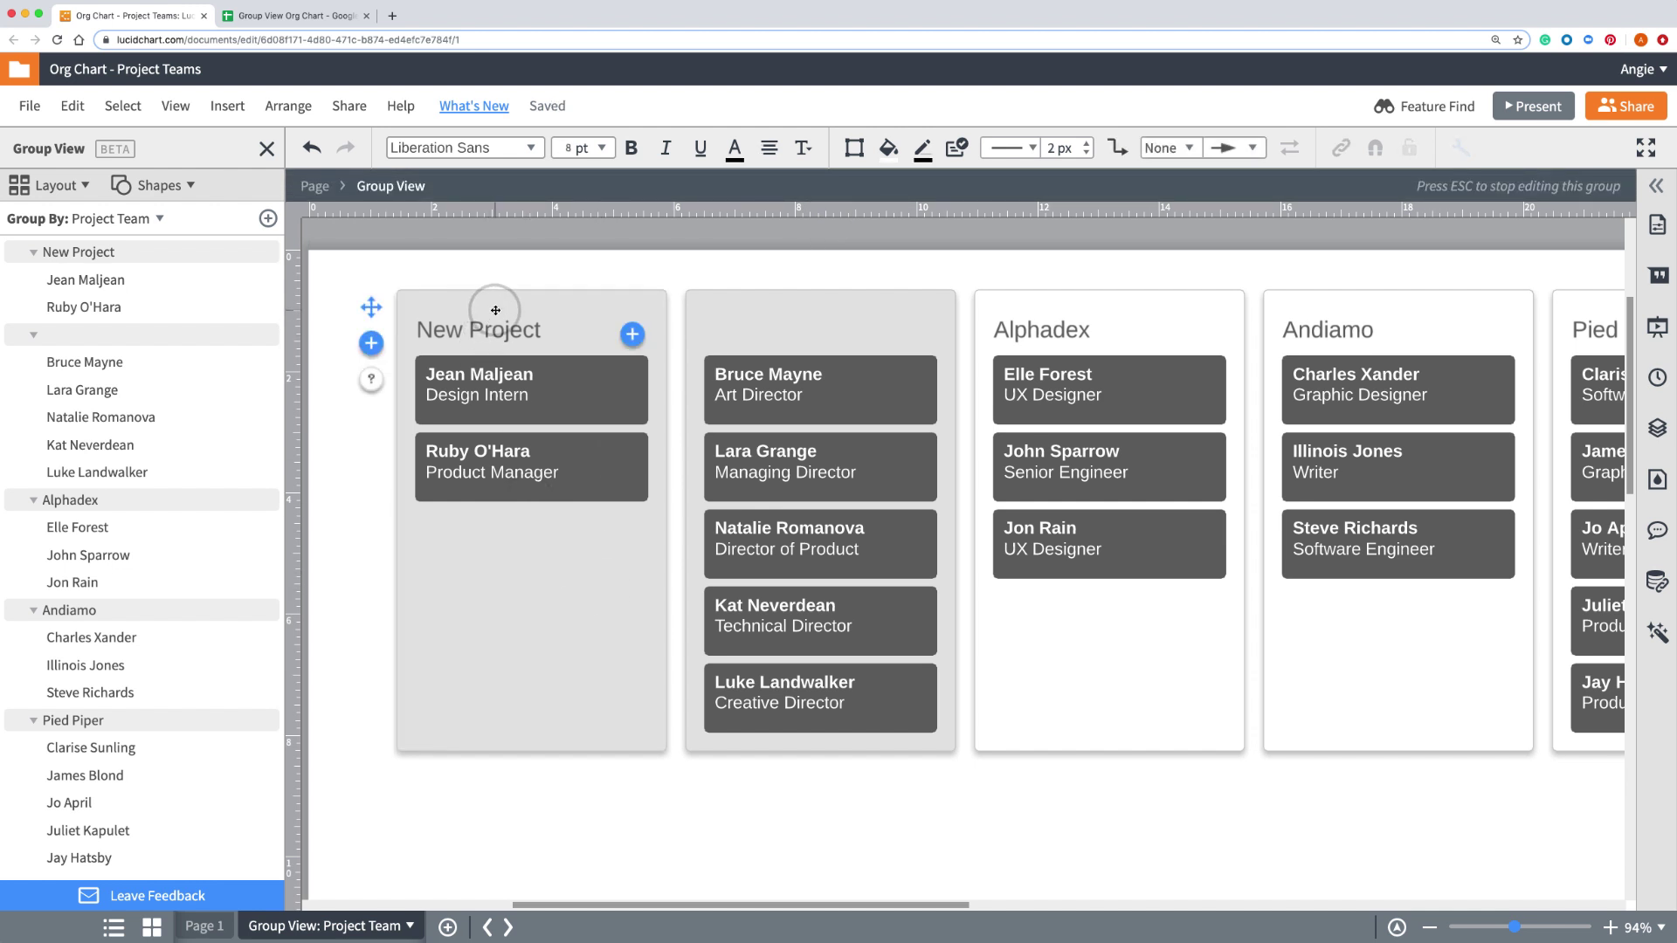
# Regroup the employees in the group view by Location instead of Project Team.
pyautogui.click(160, 220)
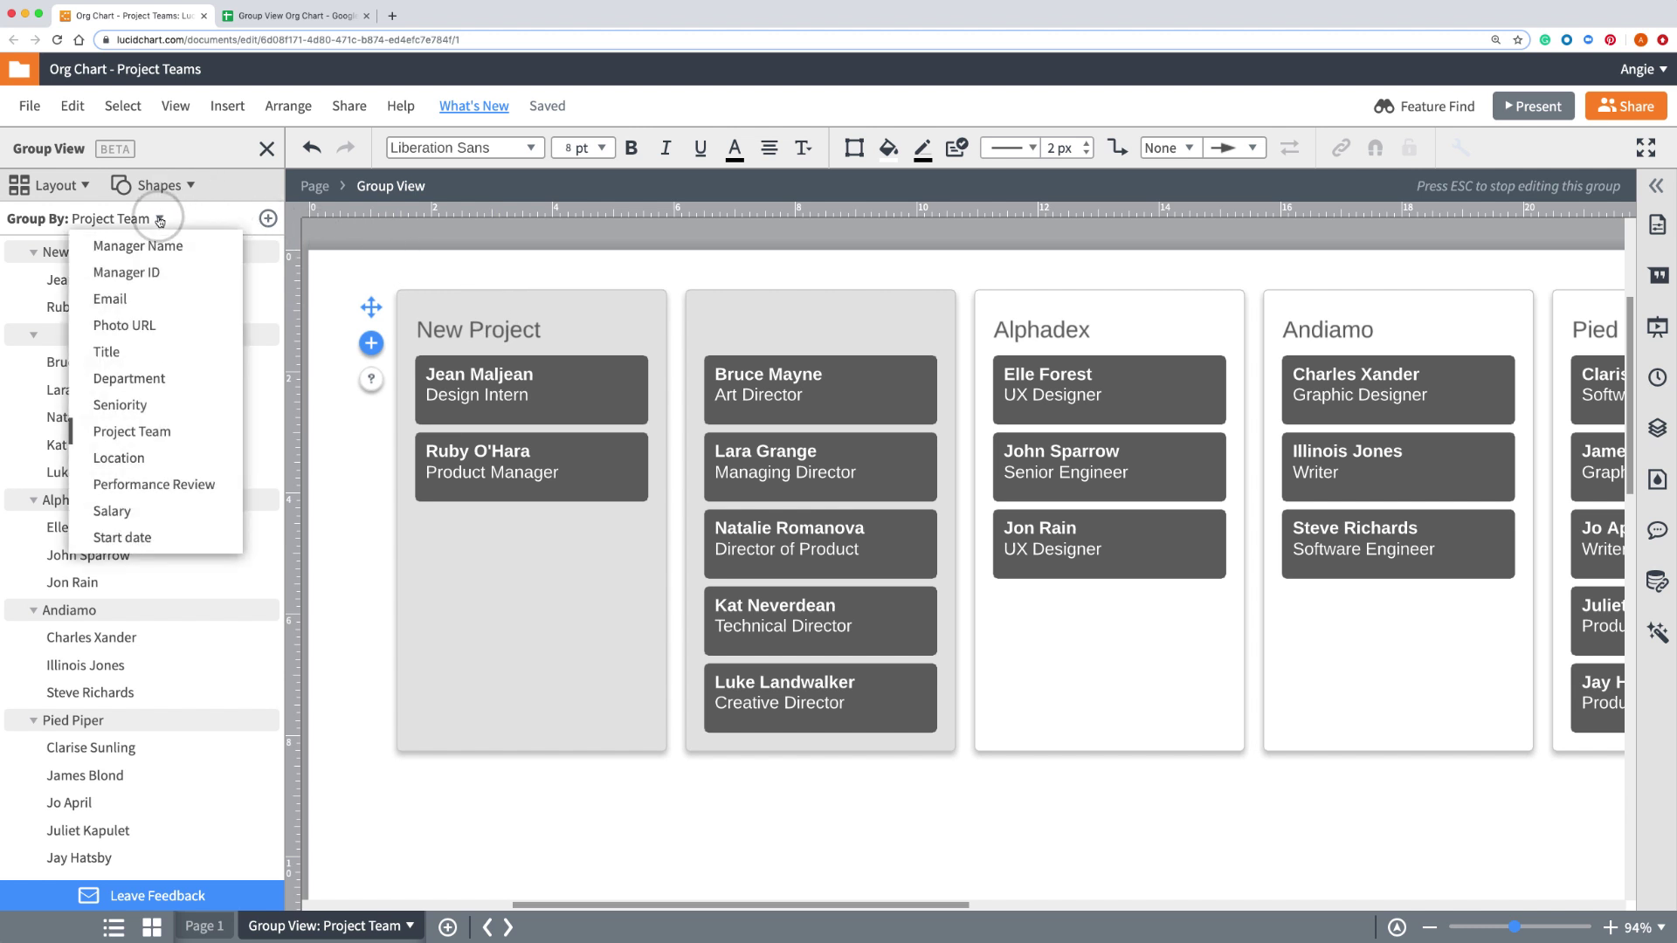
pyautogui.click(120, 459)
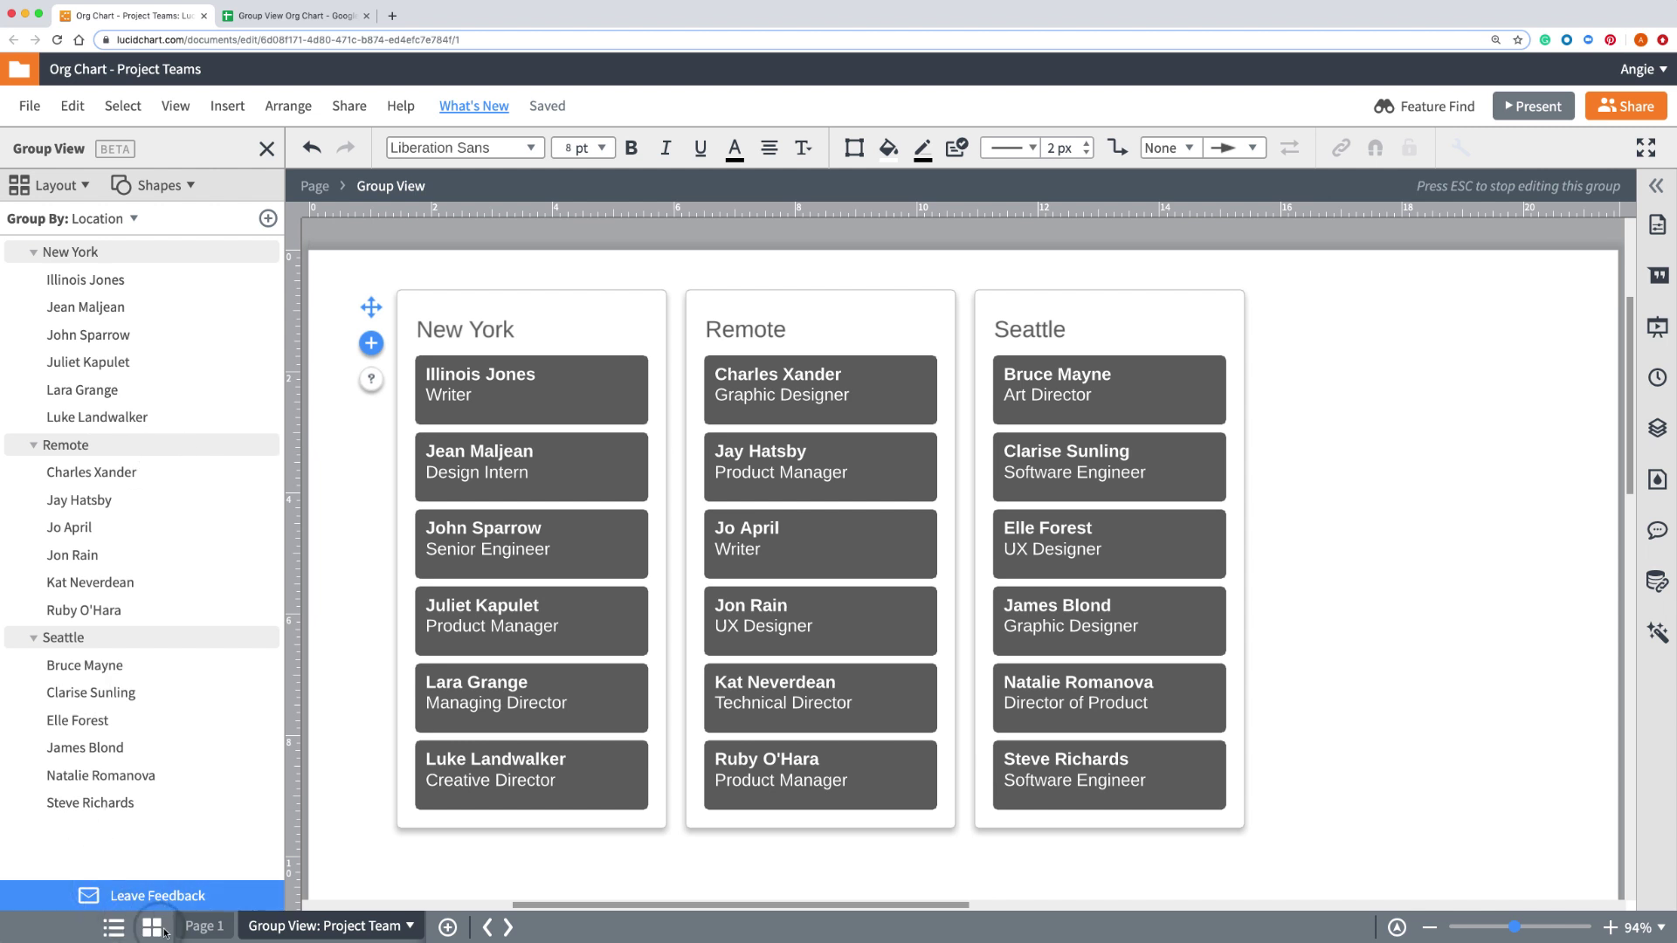
# Create another group view from the org chart on Page 1, using the Seniority field to form the groups.
pyautogui.click(210, 929)
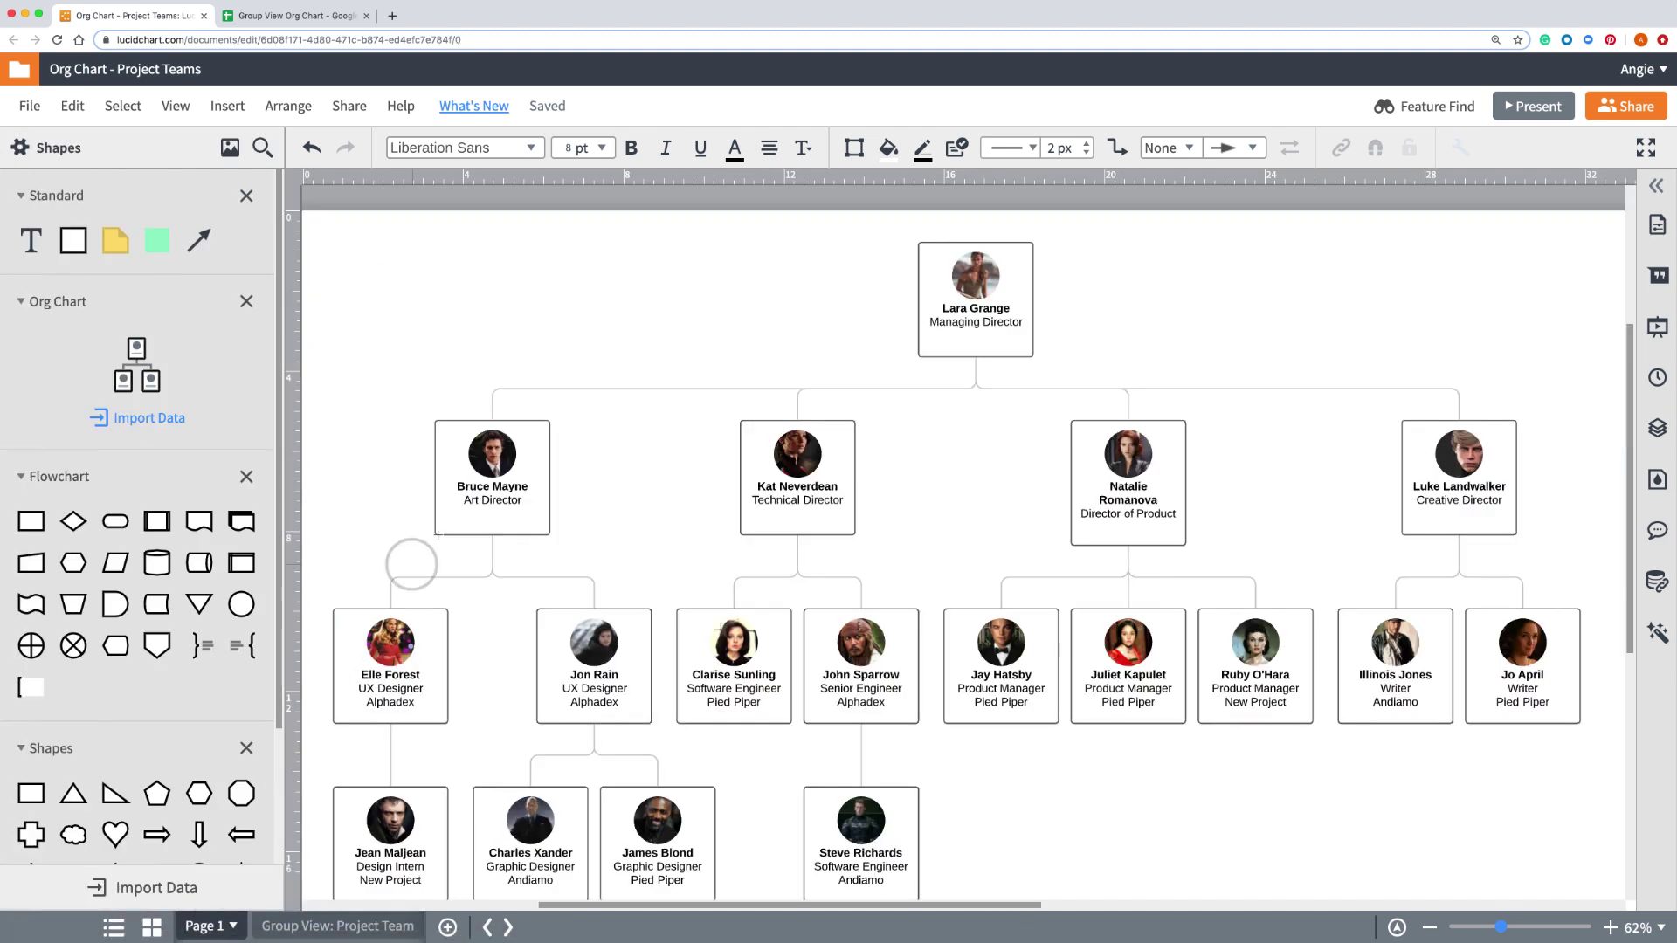
pyautogui.doubleClick(517, 456)
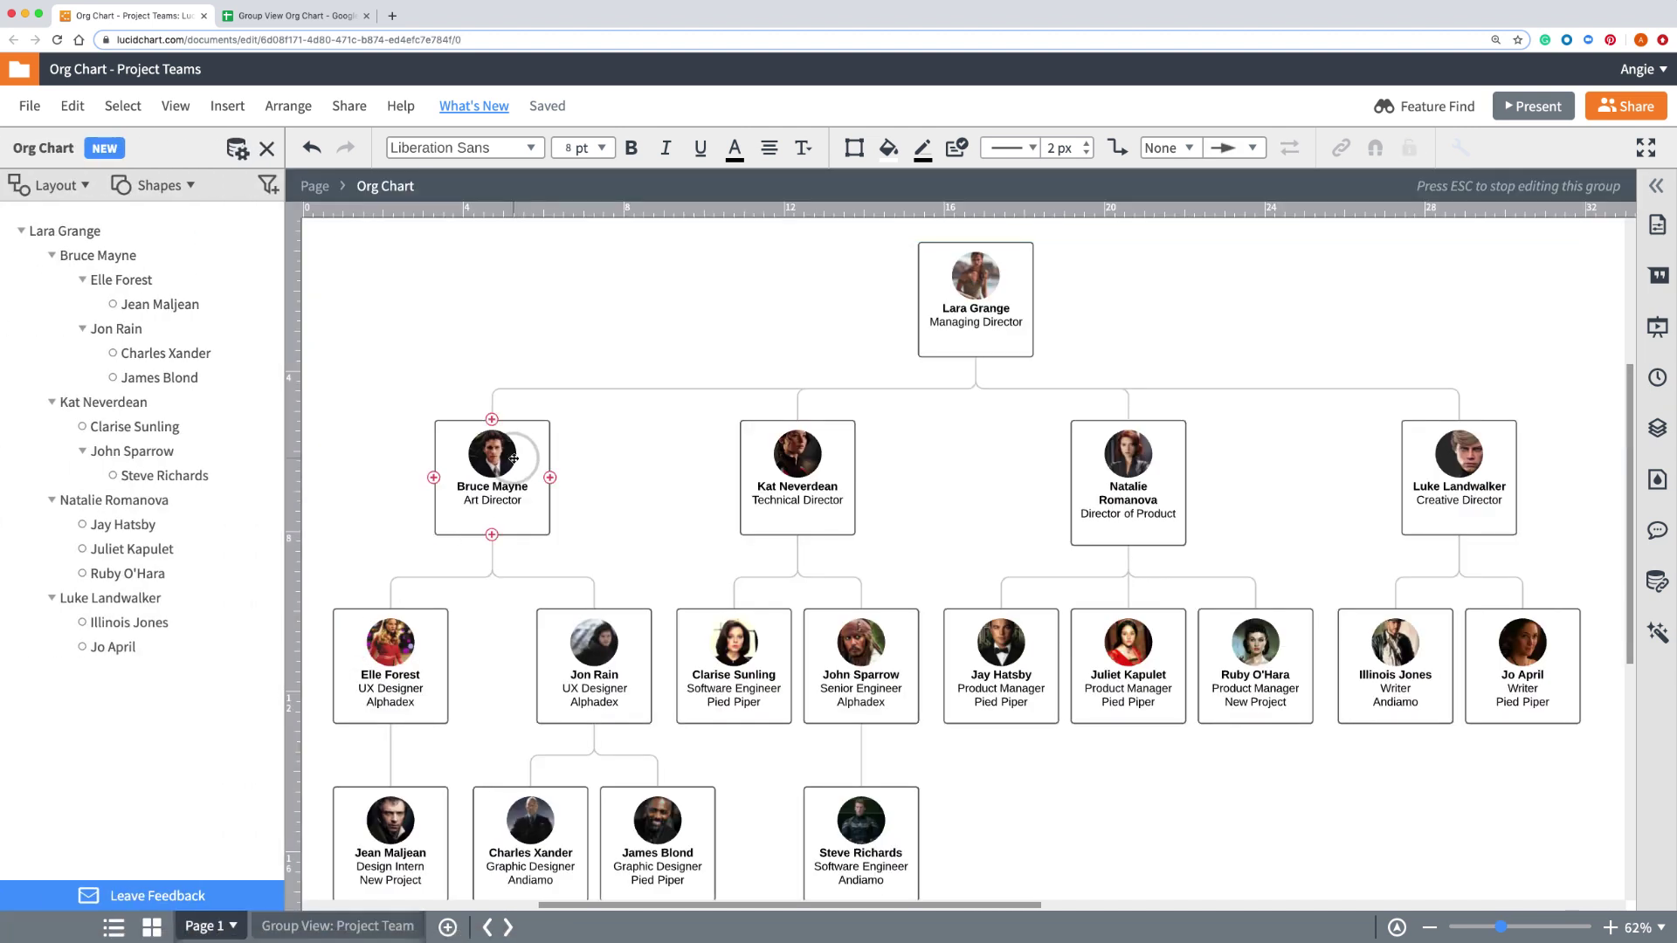
pyautogui.click(237, 149)
pyautogui.click(229, 493)
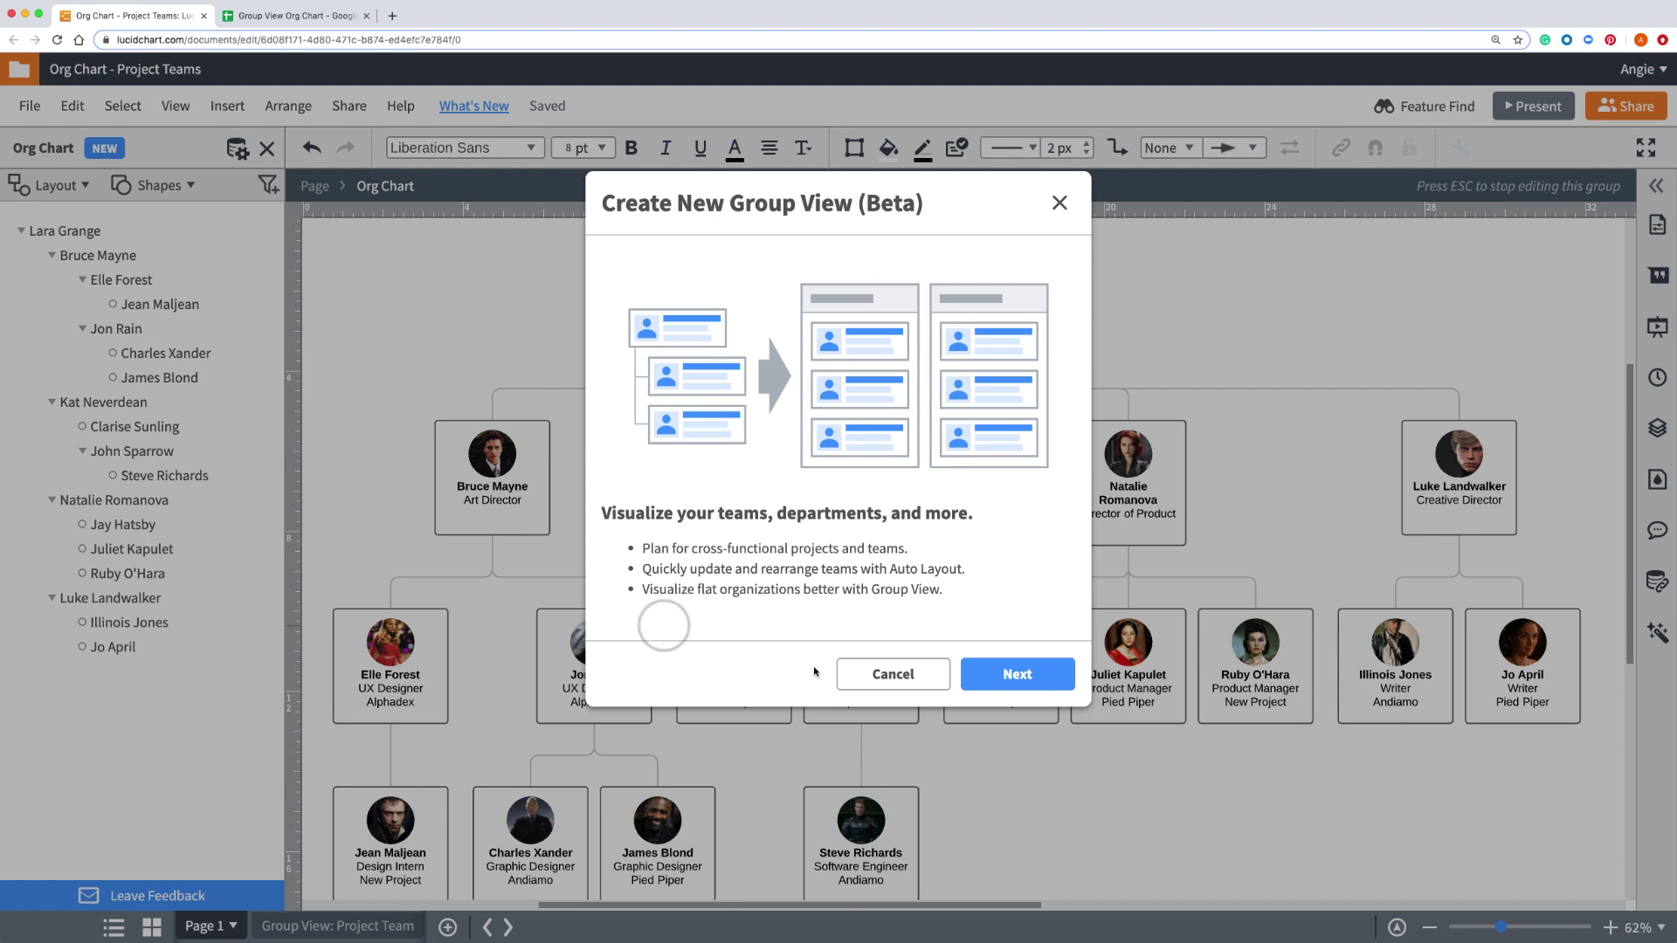
pyautogui.click(1013, 677)
pyautogui.click(738, 355)
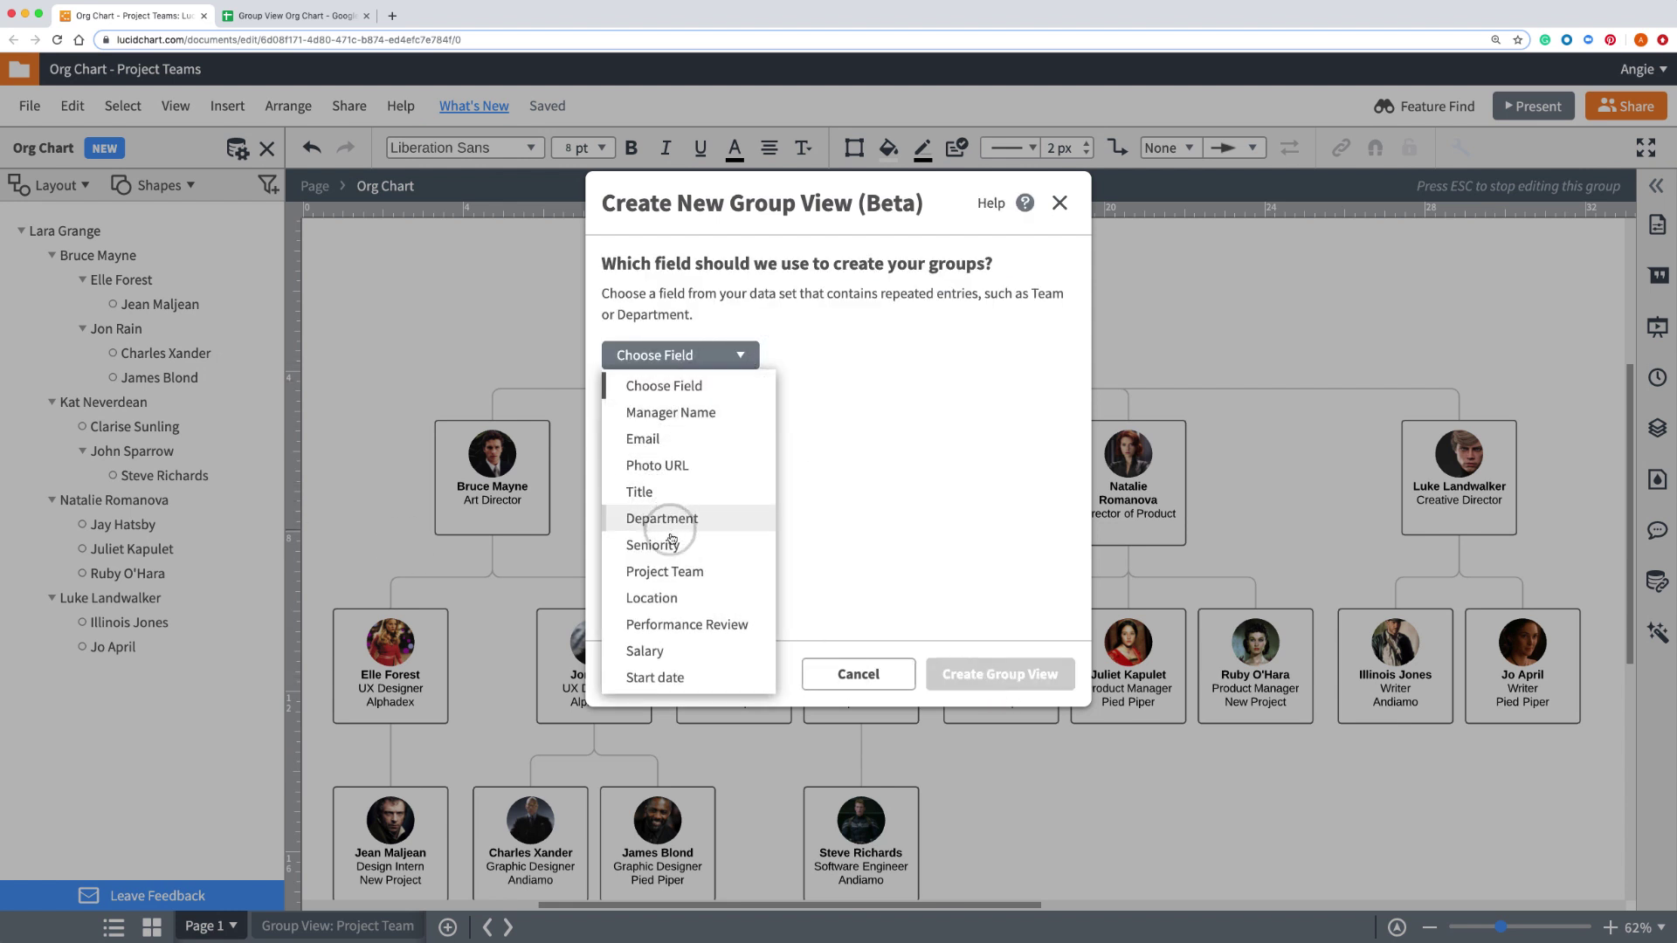
pyautogui.click(671, 544)
pyautogui.click(1000, 673)
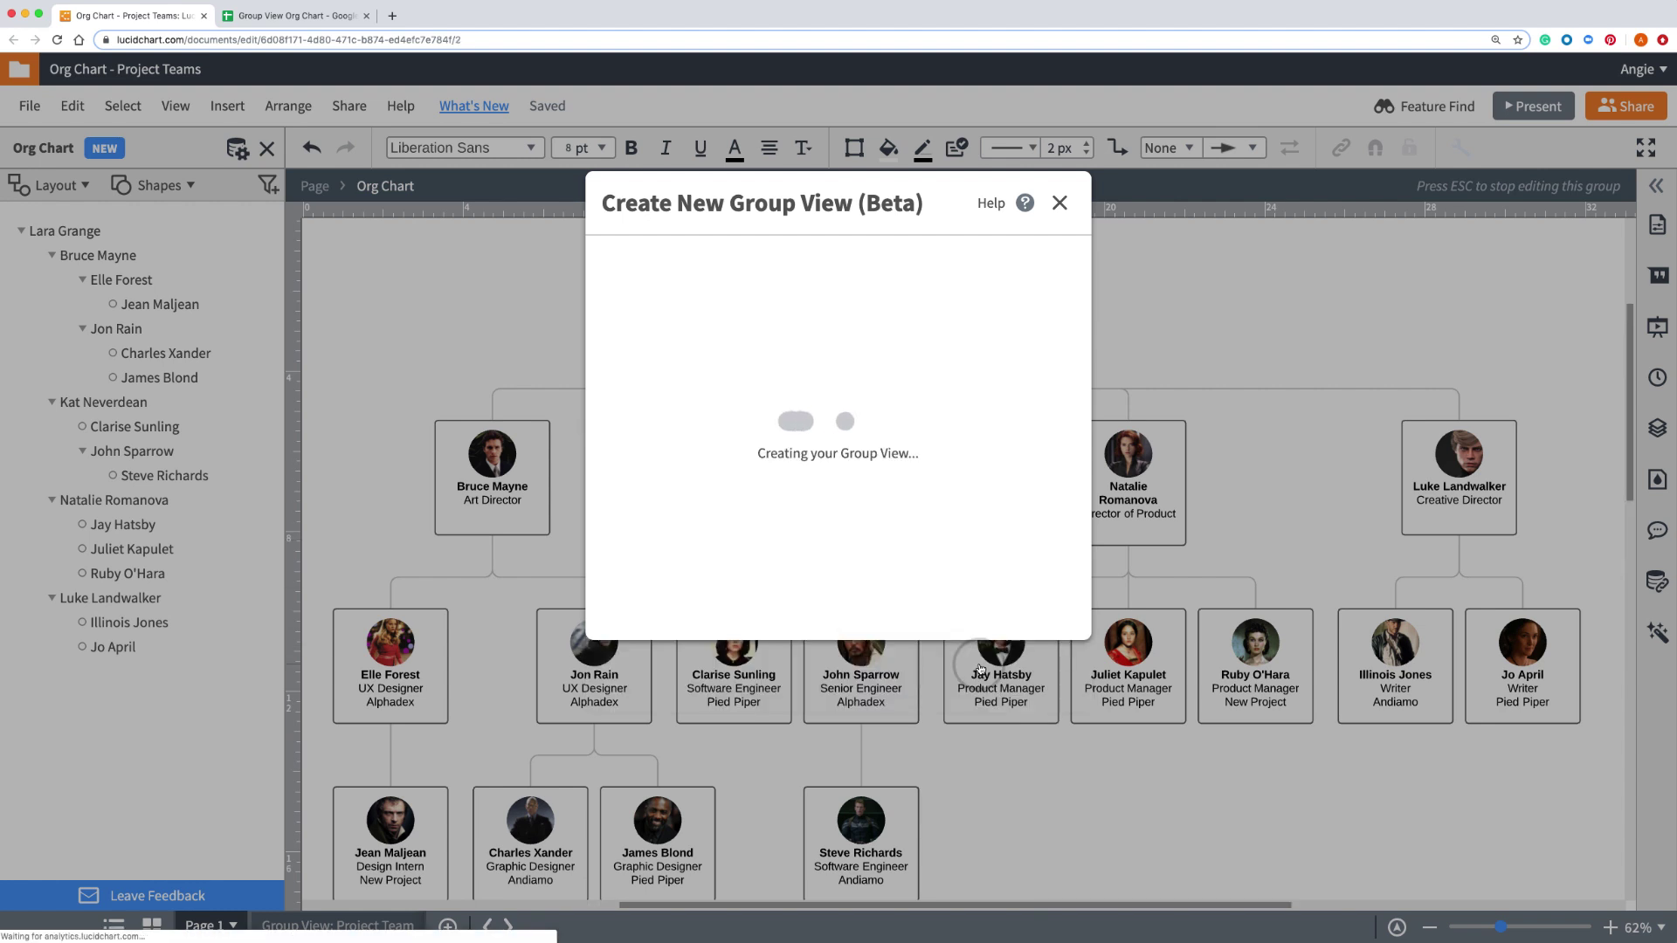